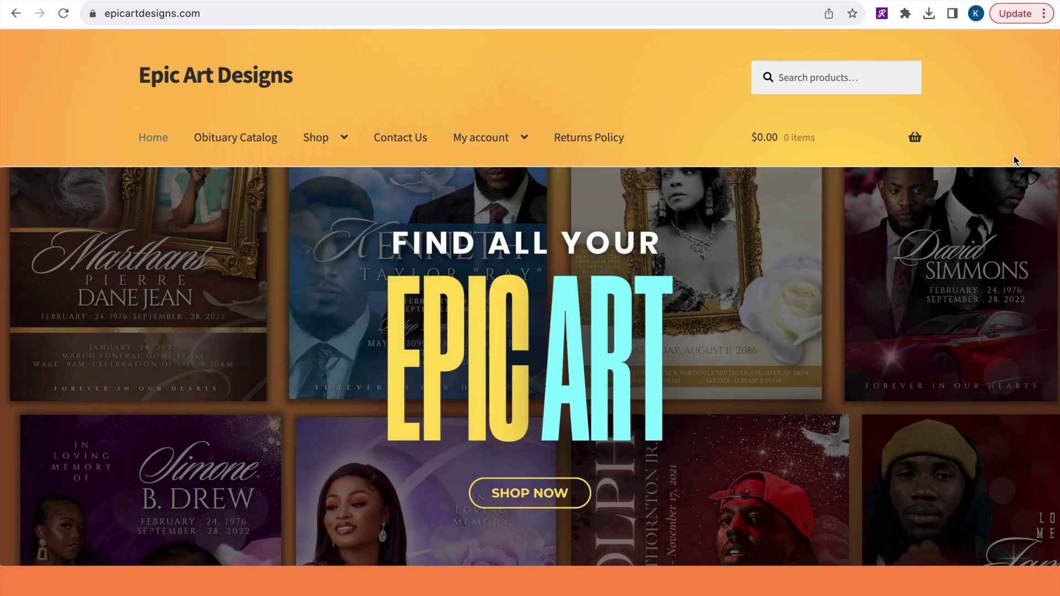
# Reload the Epic Art Designs site and open the Free Button Template from the Buttons category
pyautogui.scroll(-5, 1041, 170)
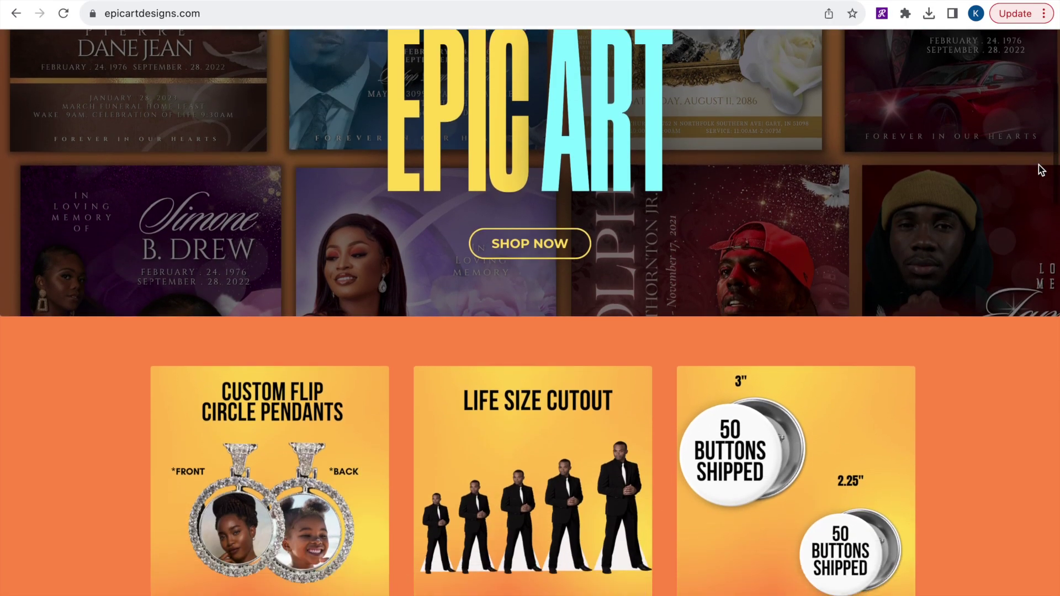
pyautogui.scroll(3, 1041, 170)
pyautogui.scroll(2, 1041, 170)
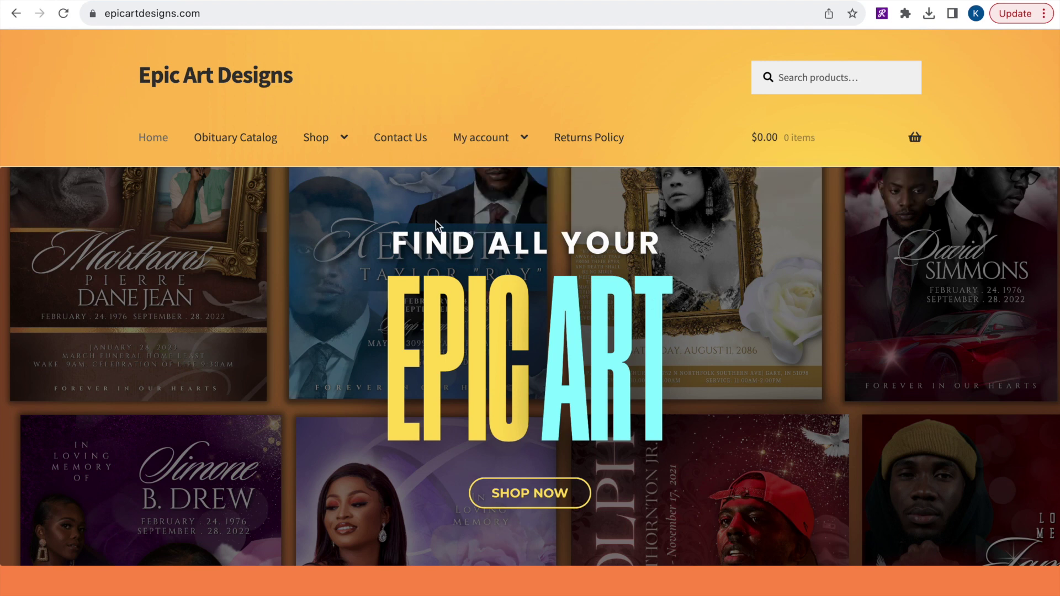
pyautogui.click(63, 13)
pyautogui.moveTo(318, 137)
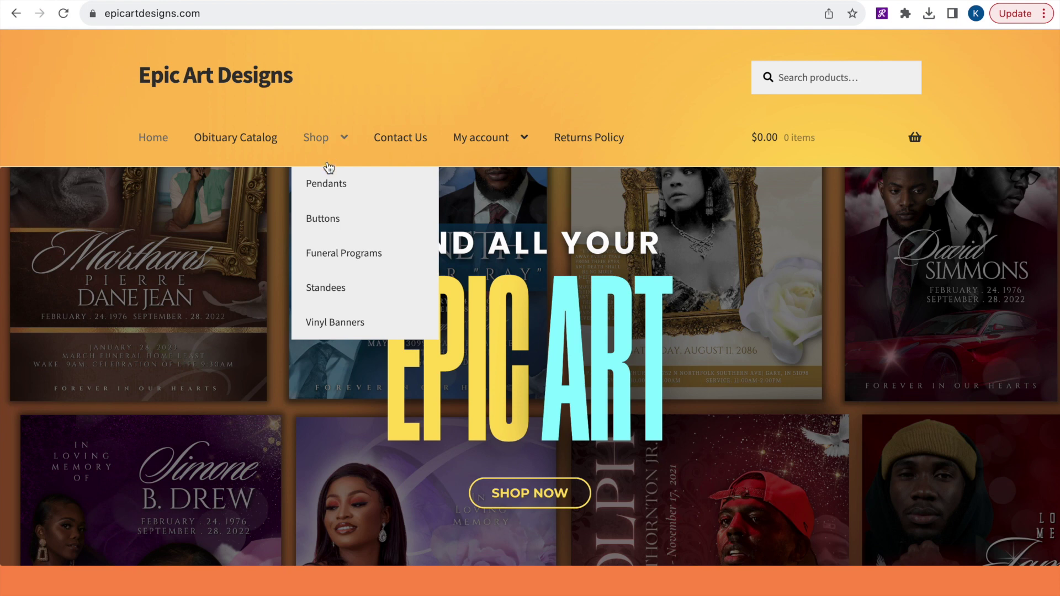
pyautogui.click(322, 219)
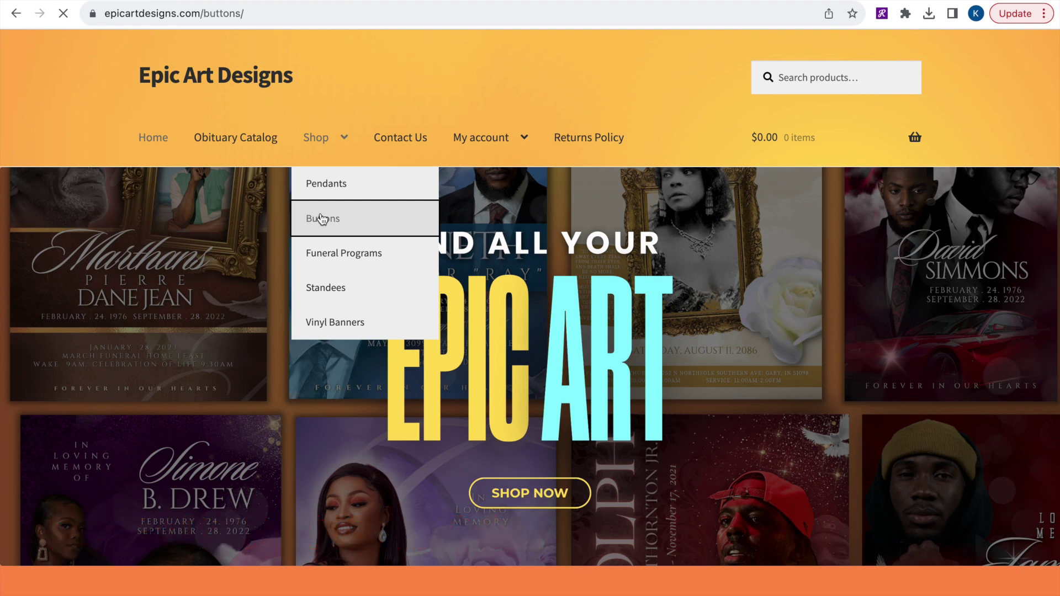
pyautogui.scroll(-2, 284, 453)
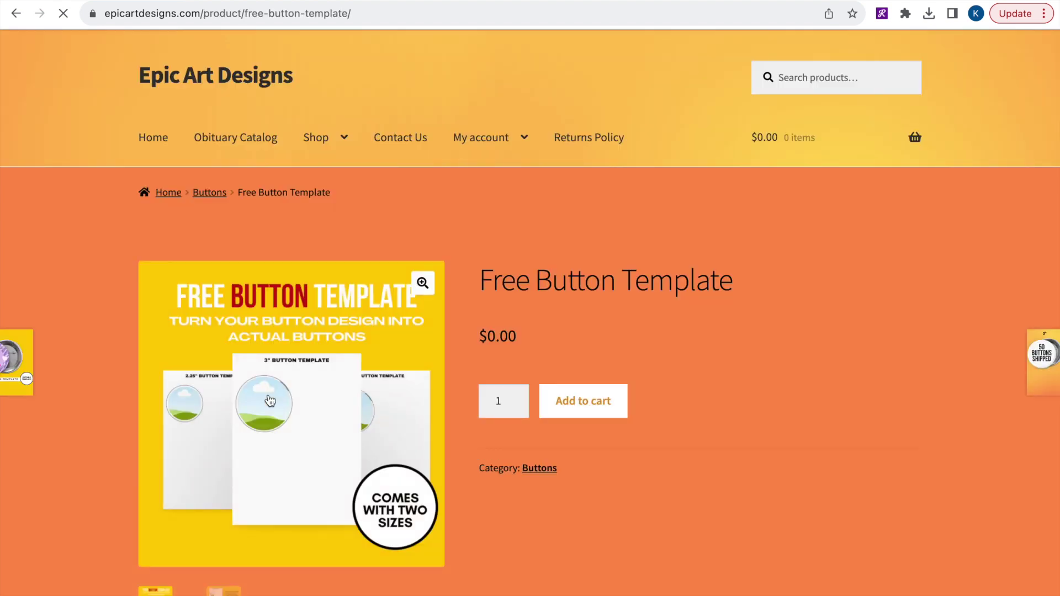
# Add the free $0.00 button template to the cart and proceed to checkout
pyautogui.scroll(-2, 603, 330)
pyautogui.click(586, 290)
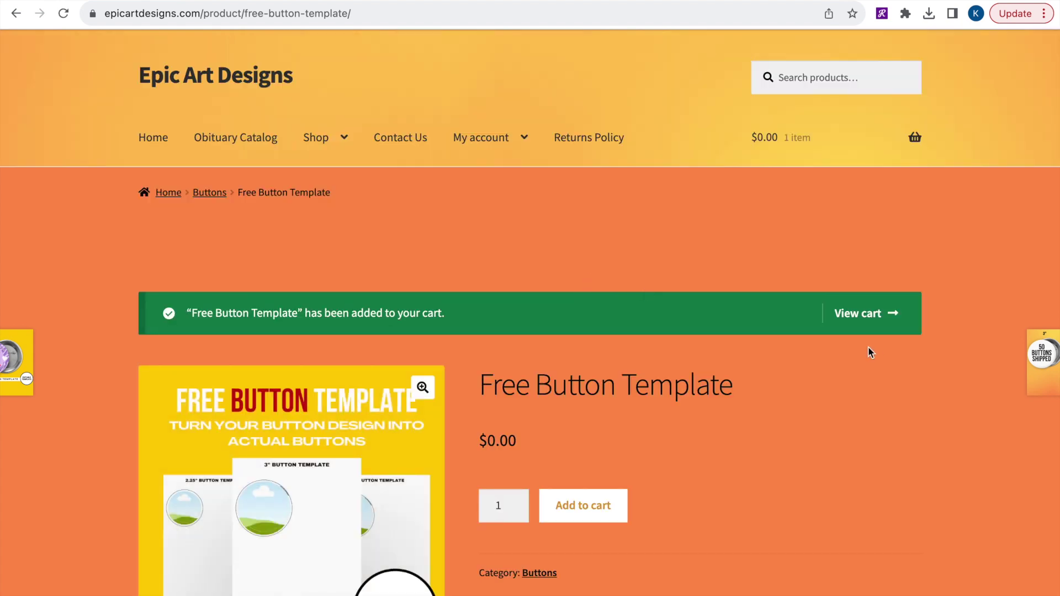
pyautogui.click(858, 324)
pyautogui.scroll(-6, 859, 327)
pyautogui.click(783, 479)
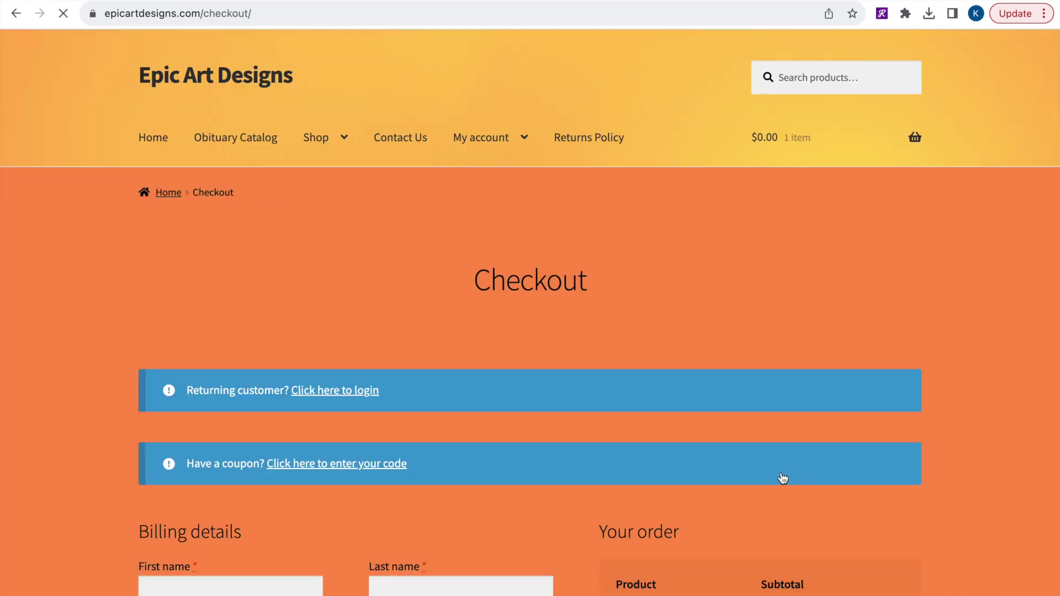
# Autofill the billing details, place the free order, and open the downloaded template PDF
pyautogui.scroll(-5, 783, 476)
pyautogui.click(268, 229)
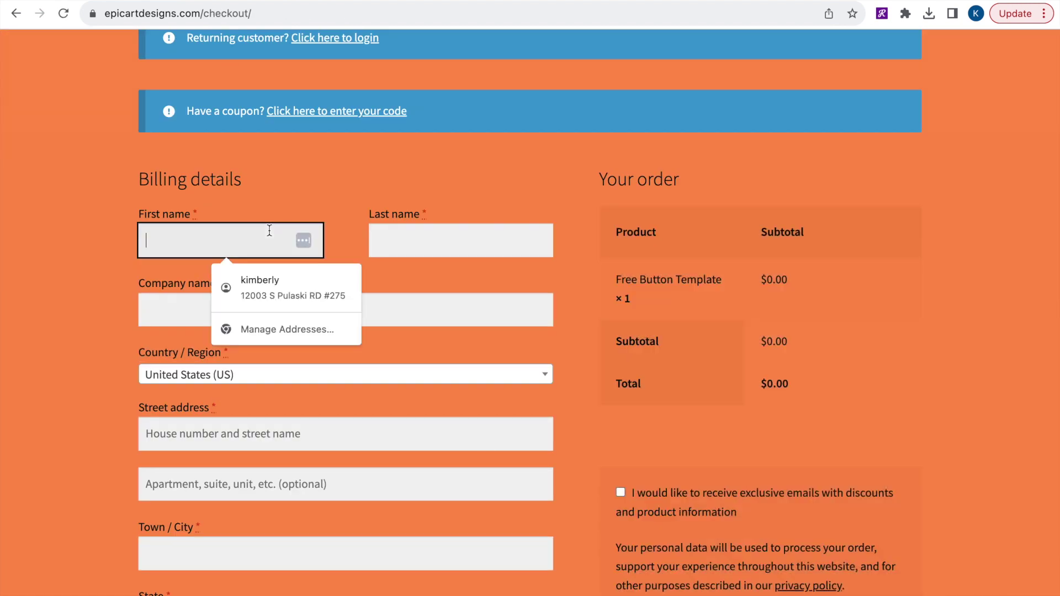
pyautogui.click(249, 279)
pyautogui.scroll(-10, 284, 127)
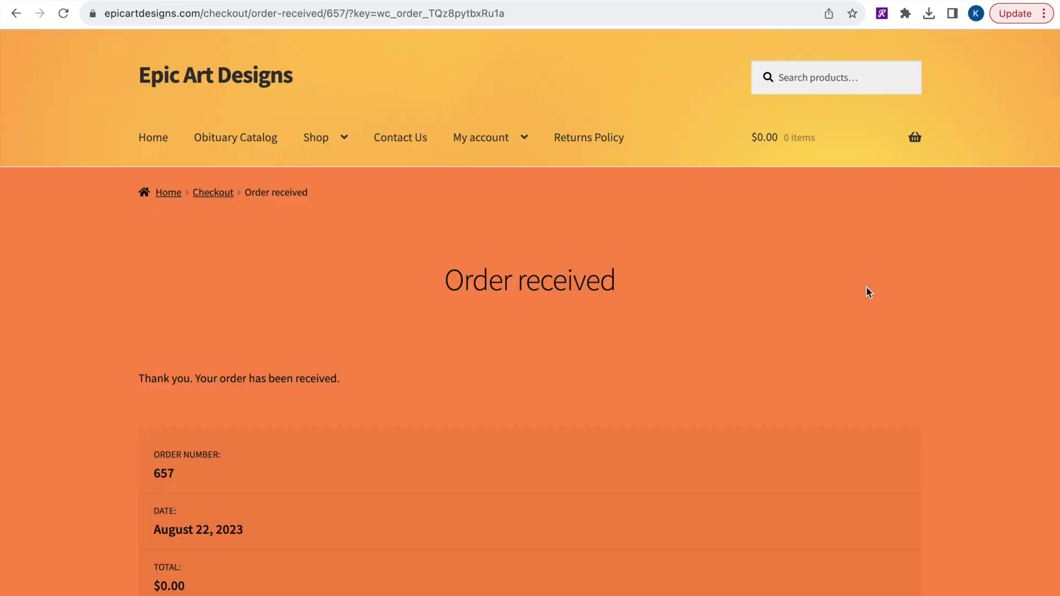
pyautogui.scroll(-8, 630, 330)
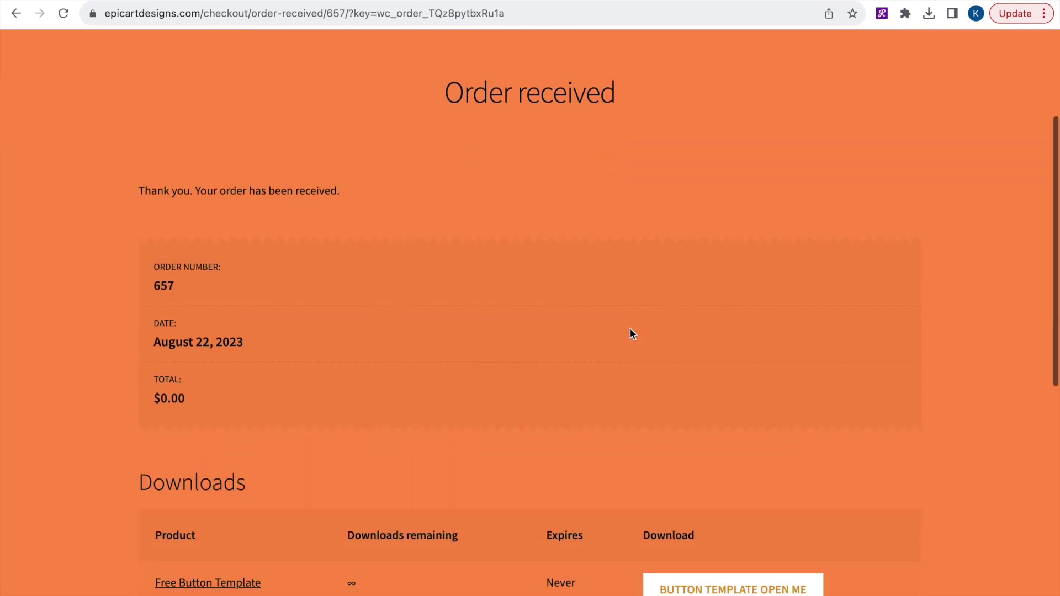
pyautogui.scroll(6, 630, 329)
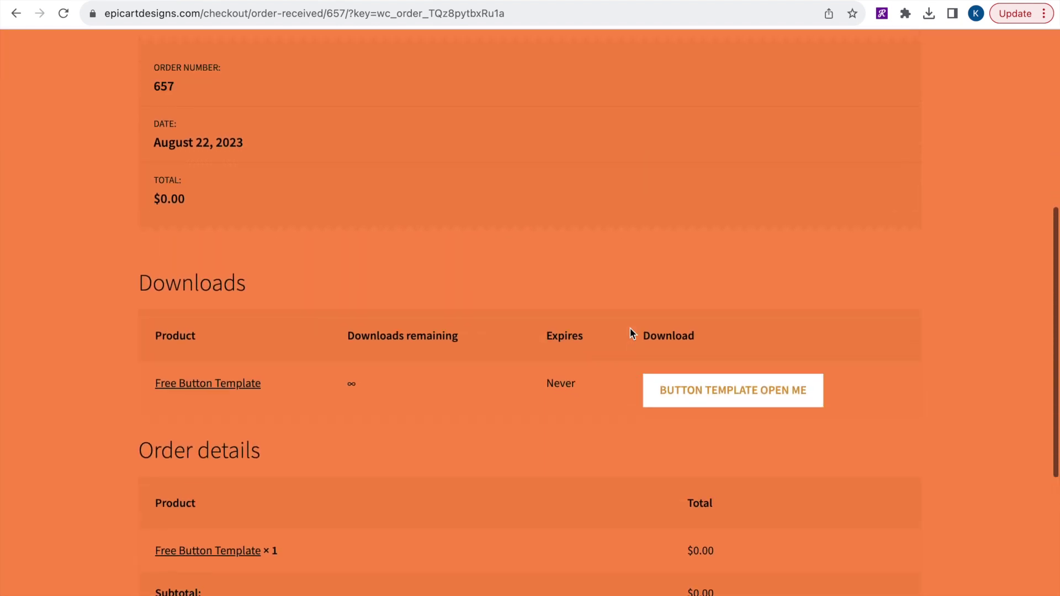
pyautogui.scroll(-7, 630, 329)
pyautogui.scroll(-1, 631, 327)
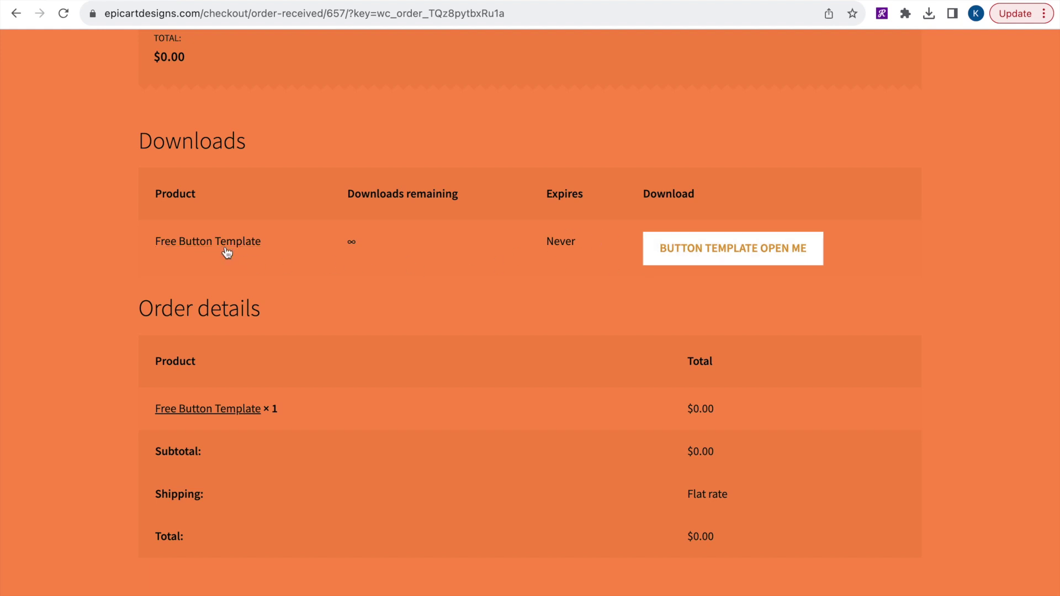
pyautogui.click(709, 255)
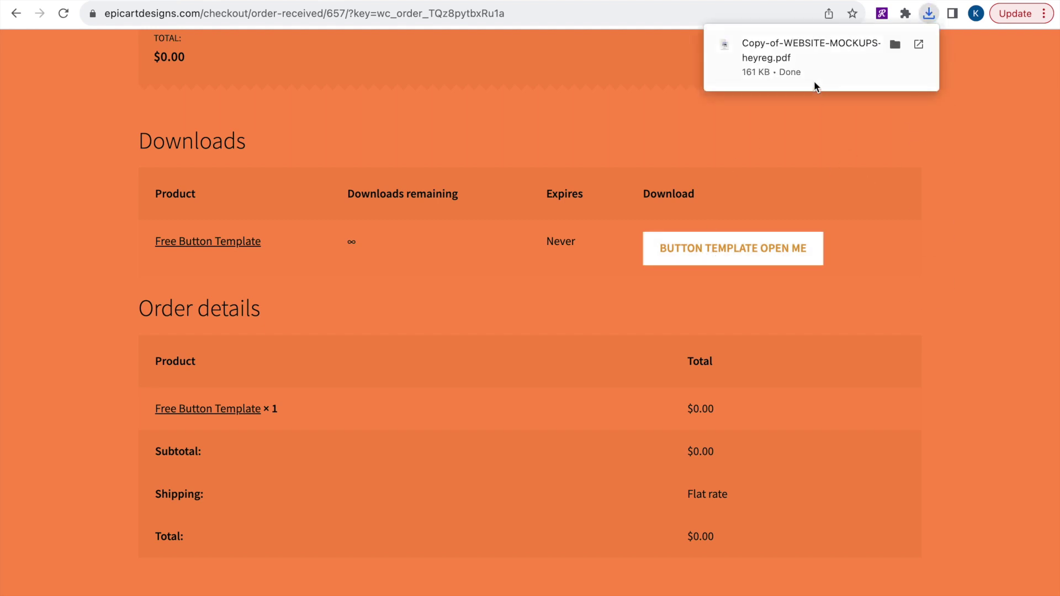
pyautogui.click(805, 66)
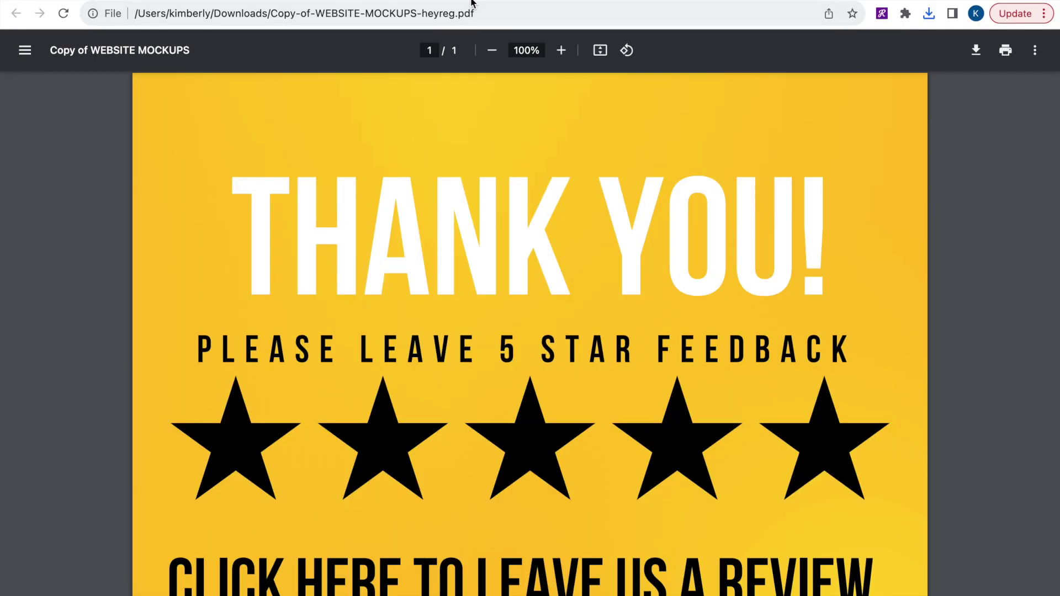
# Scroll through the downloaded PDF to the free button template link
pyautogui.scroll(-4, 681, 335)
pyautogui.scroll(2, 681, 335)
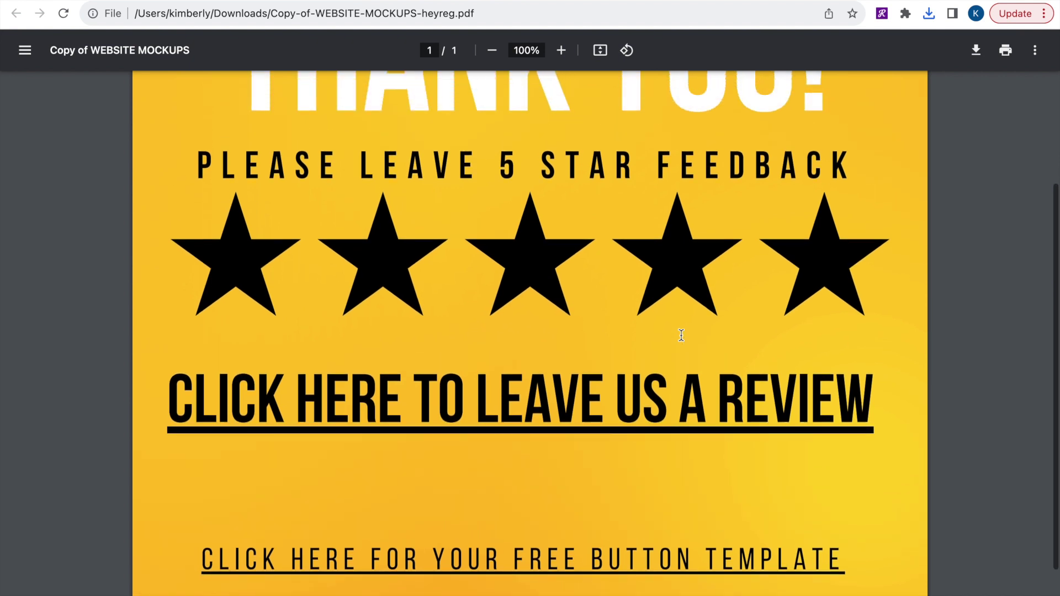
pyautogui.scroll(-3, 681, 336)
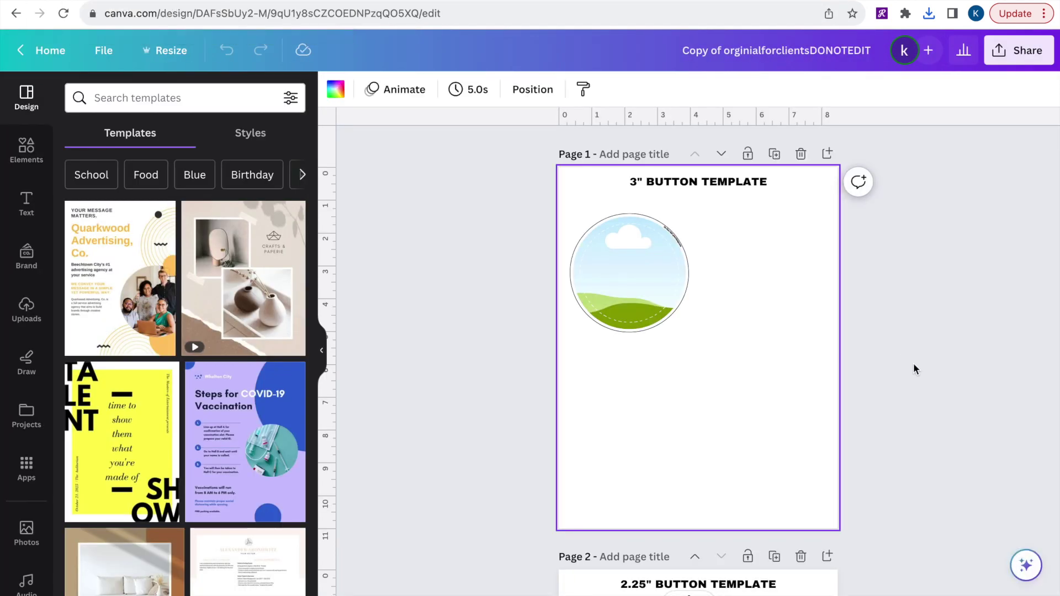
# Browse the copied 3" button template pages and select page 1
pyautogui.scroll(-7, 913, 366)
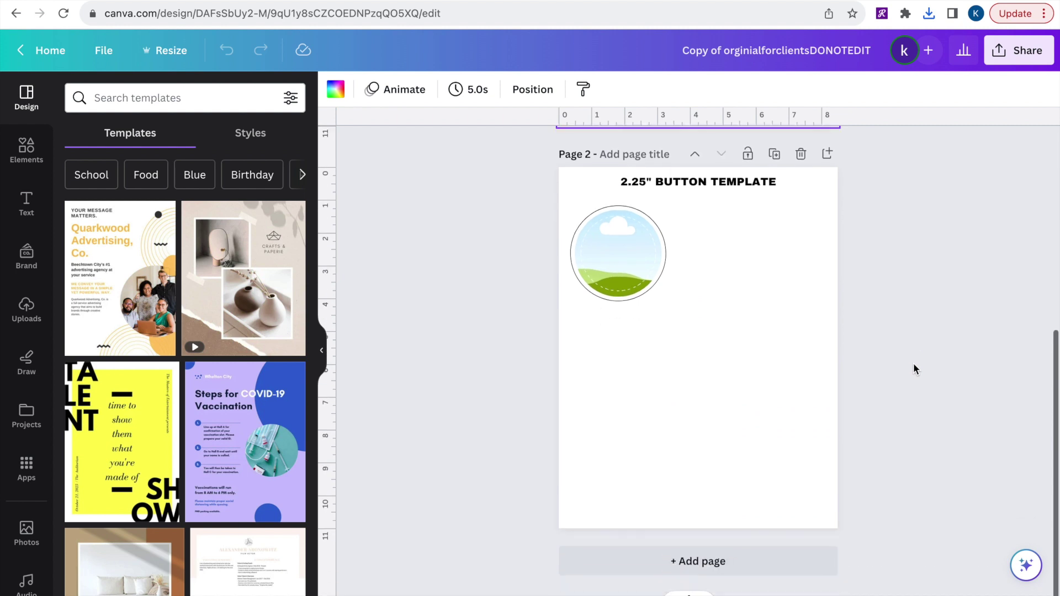
pyautogui.scroll(4, 913, 363)
pyautogui.scroll(3, 913, 365)
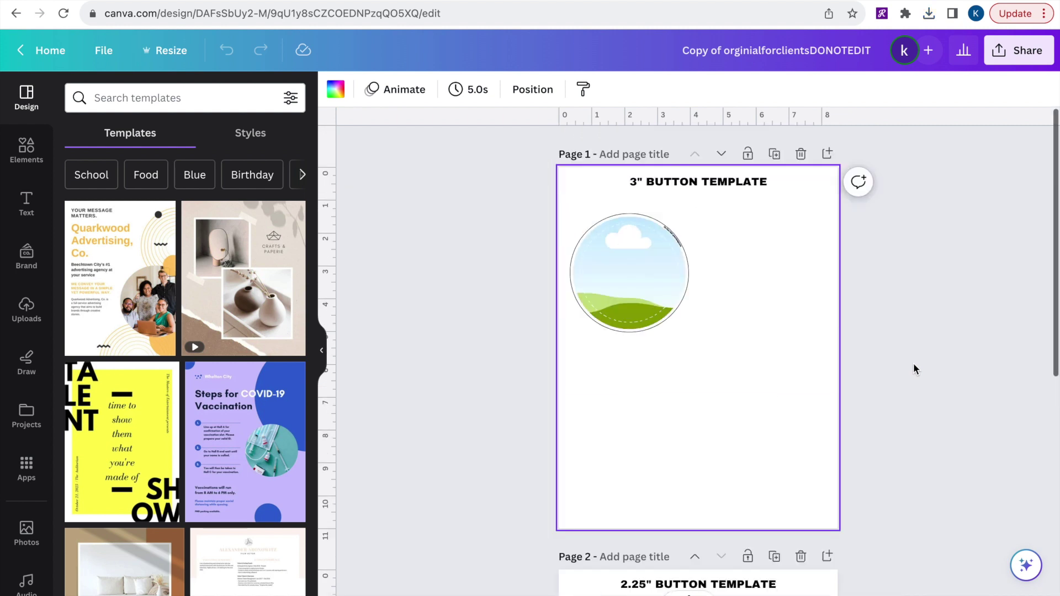
pyautogui.scroll(-3, 701, 184)
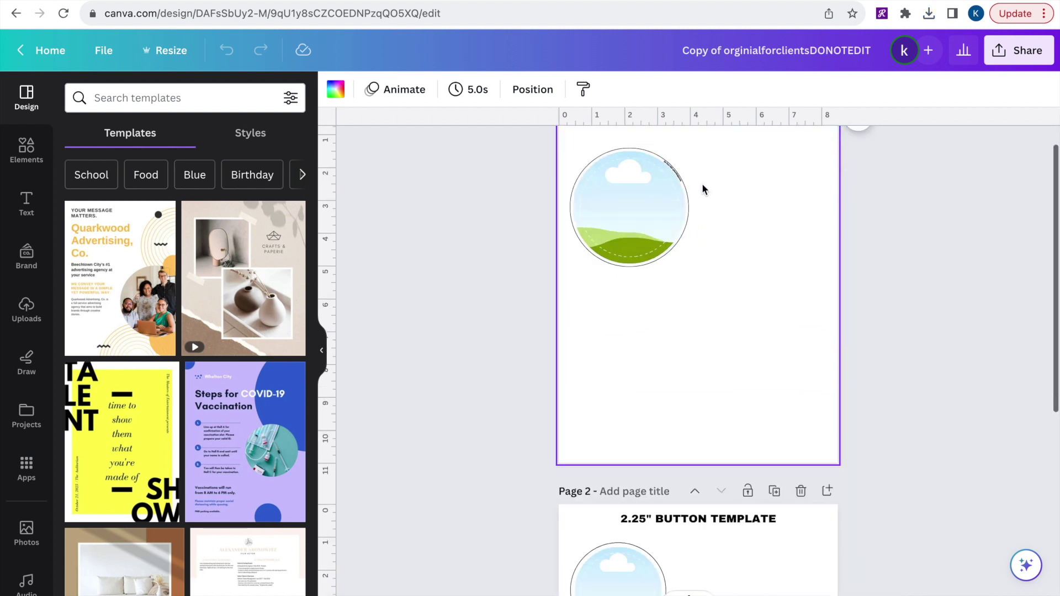
pyautogui.scroll(3, 701, 372)
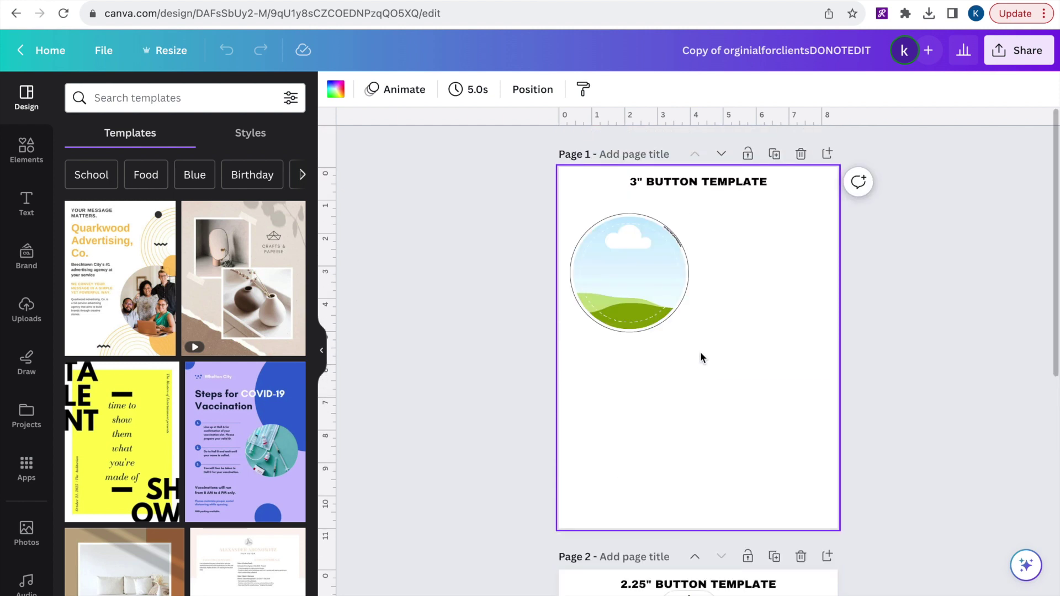
pyautogui.click(908, 276)
pyautogui.click(727, 241)
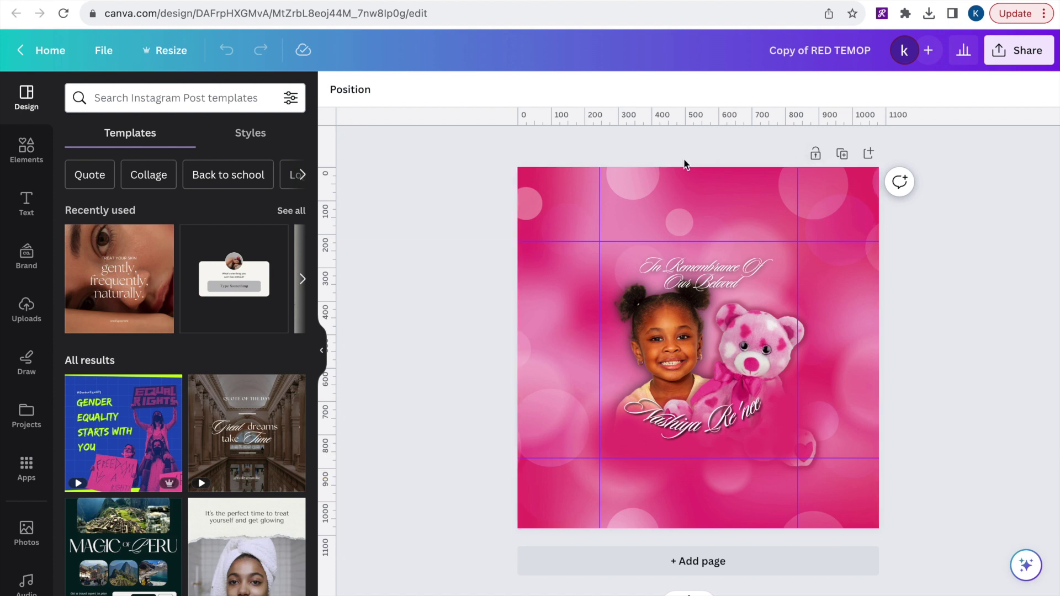
# Download the memorial design as a JPG and drag it onto the 3" button template page
pyautogui.click(1021, 50)
pyautogui.click(853, 422)
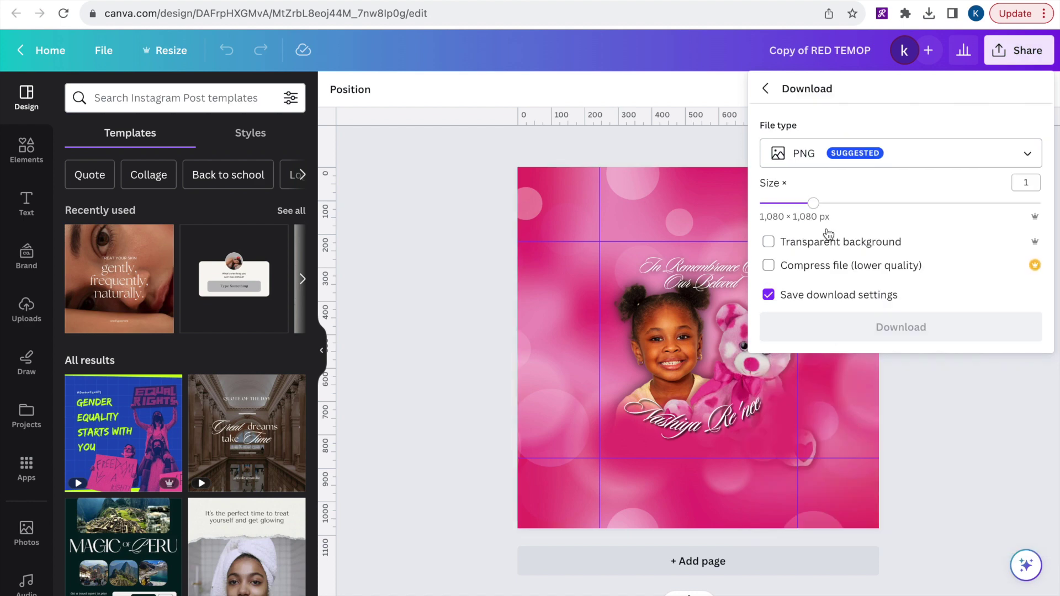
pyautogui.click(917, 156)
pyautogui.click(886, 200)
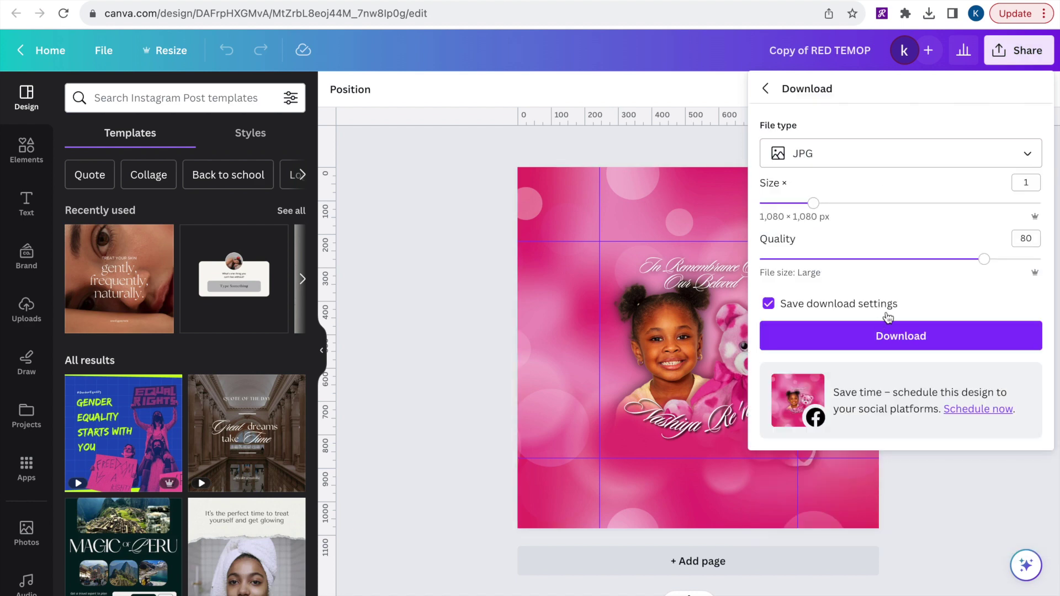
pyautogui.click(887, 334)
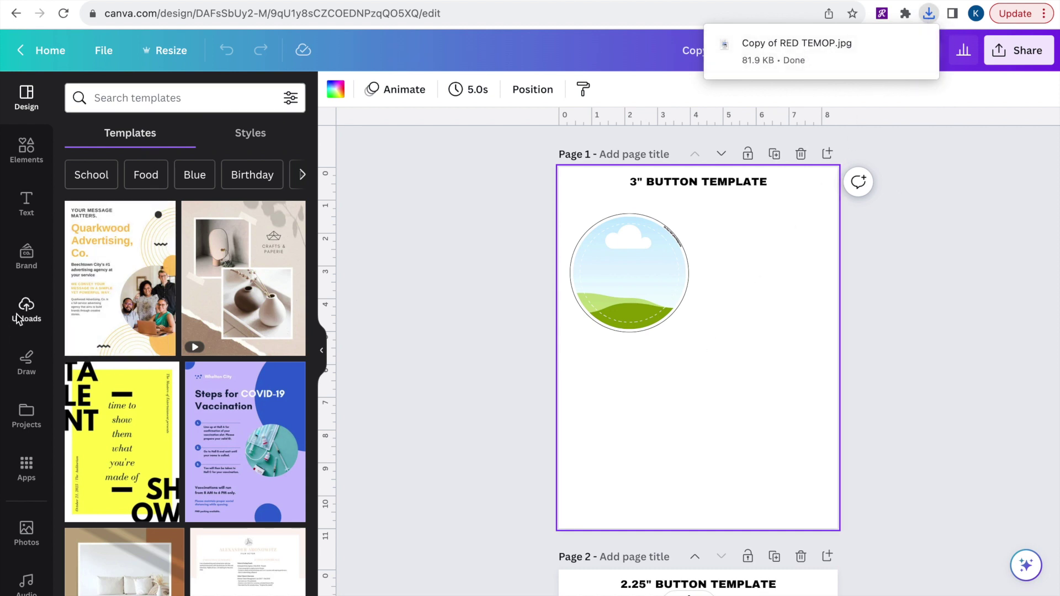
pyautogui.moveTo(759, 39)
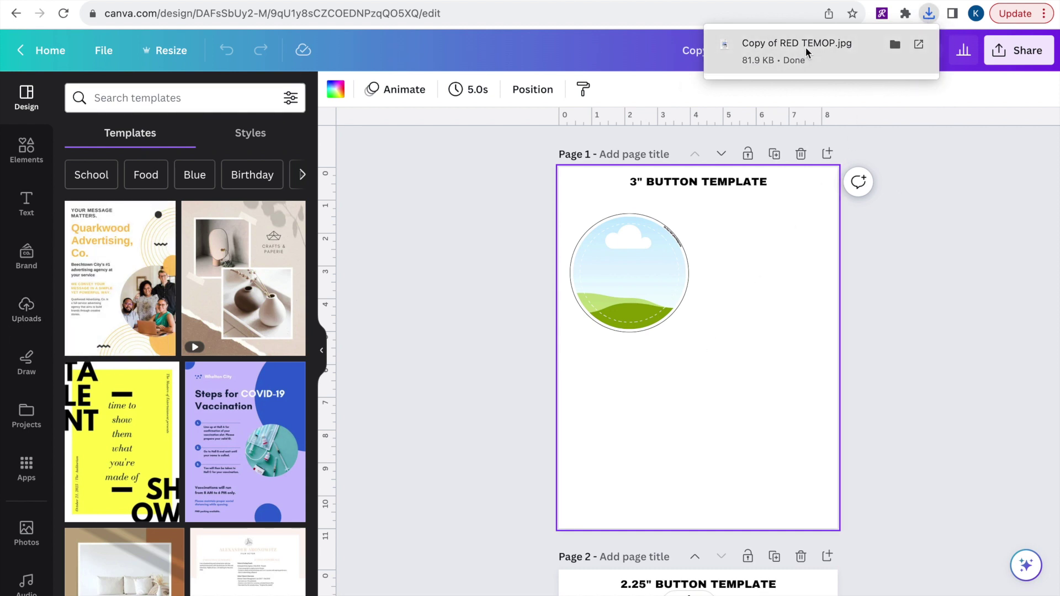
pyautogui.moveTo(805, 46); pyautogui.dragTo(714, 355)
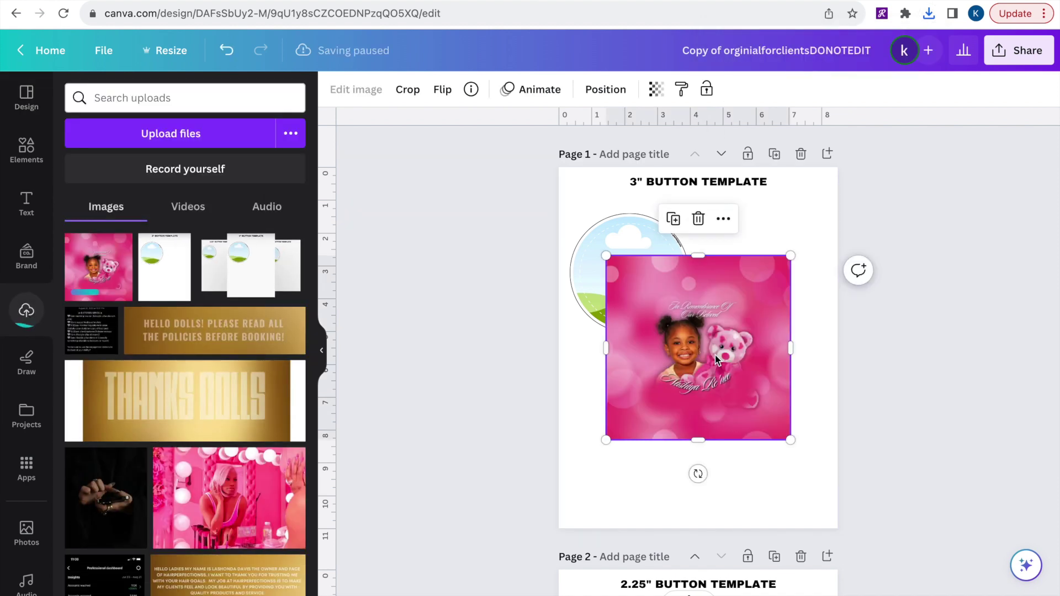
# Drop the pink memorial image into the circle frame, then enlarge and reposition it to fit
pyautogui.moveTo(717, 359); pyautogui.dragTo(724, 449)
pyautogui.click(638, 310)
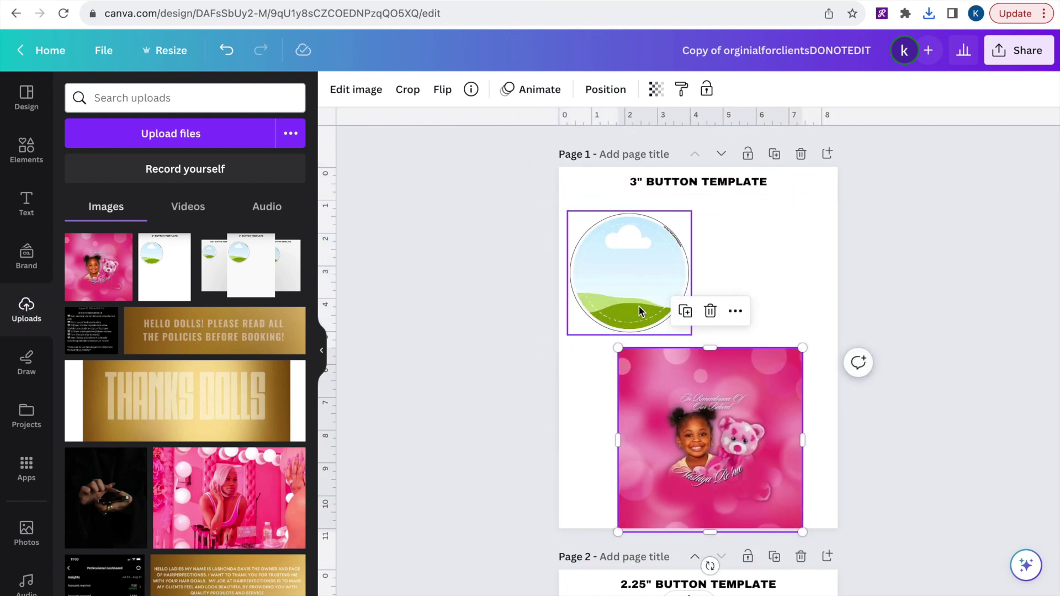
pyautogui.moveTo(639, 310); pyautogui.dragTo(760, 310)
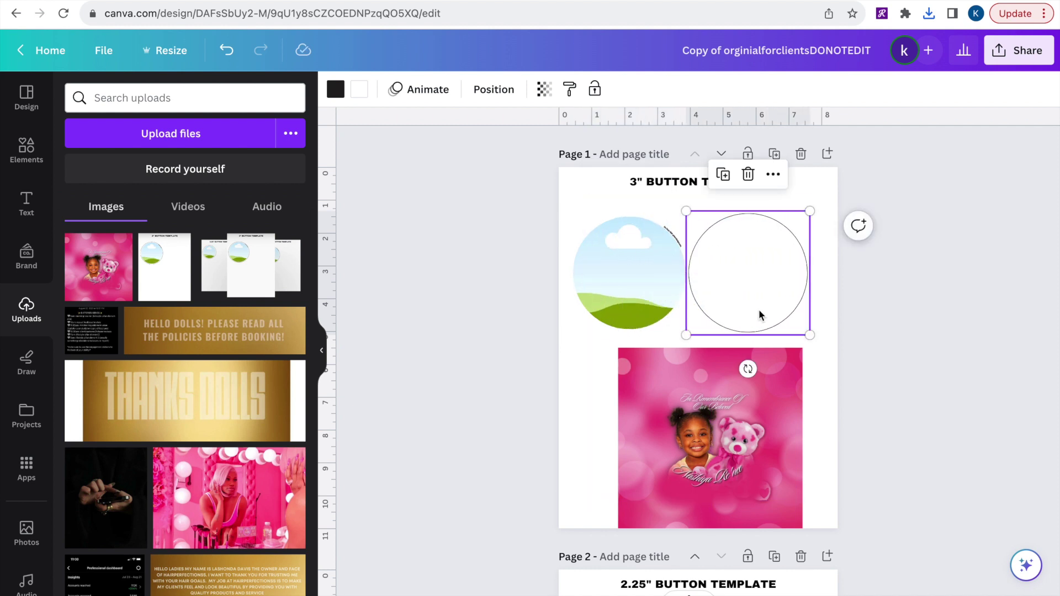
pyautogui.click(716, 452)
pyautogui.moveTo(716, 452); pyautogui.dragTo(622, 306)
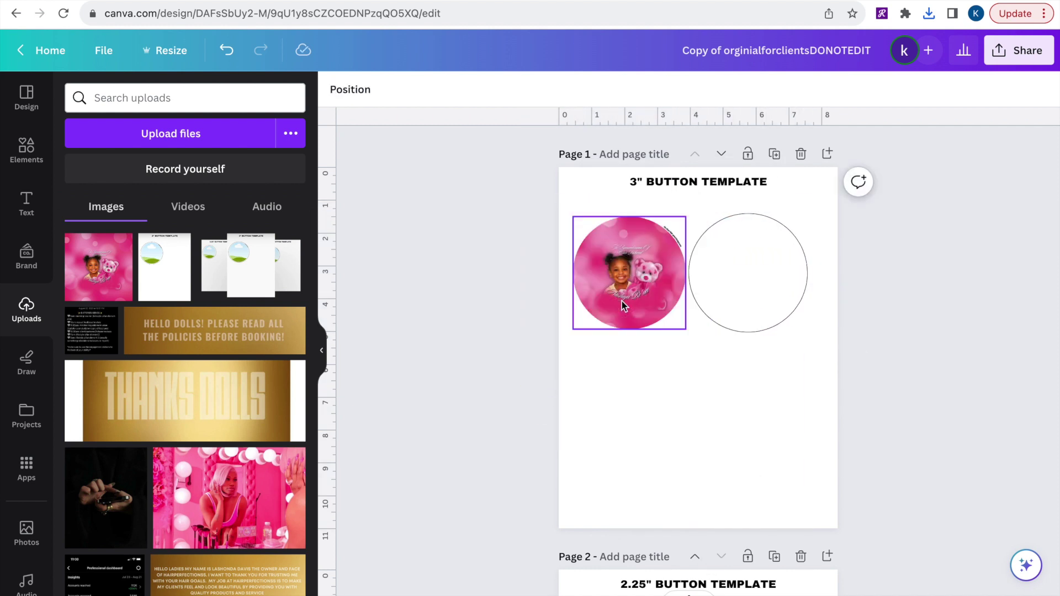
pyautogui.click(434, 88)
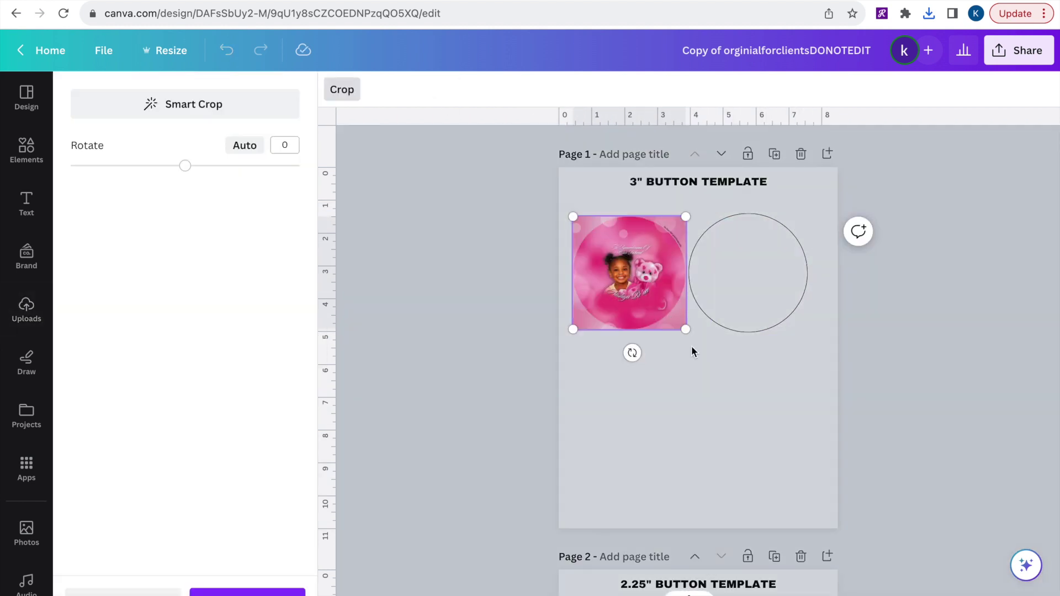
pyautogui.moveTo(684, 333); pyautogui.dragTo(727, 372)
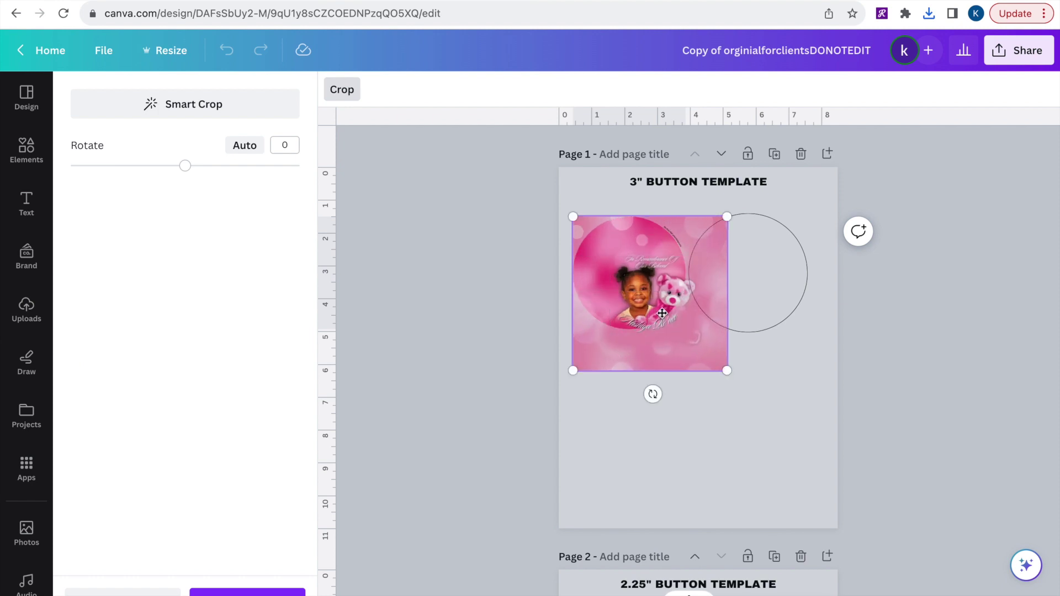
pyautogui.moveTo(650, 304); pyautogui.dragTo(630, 283)
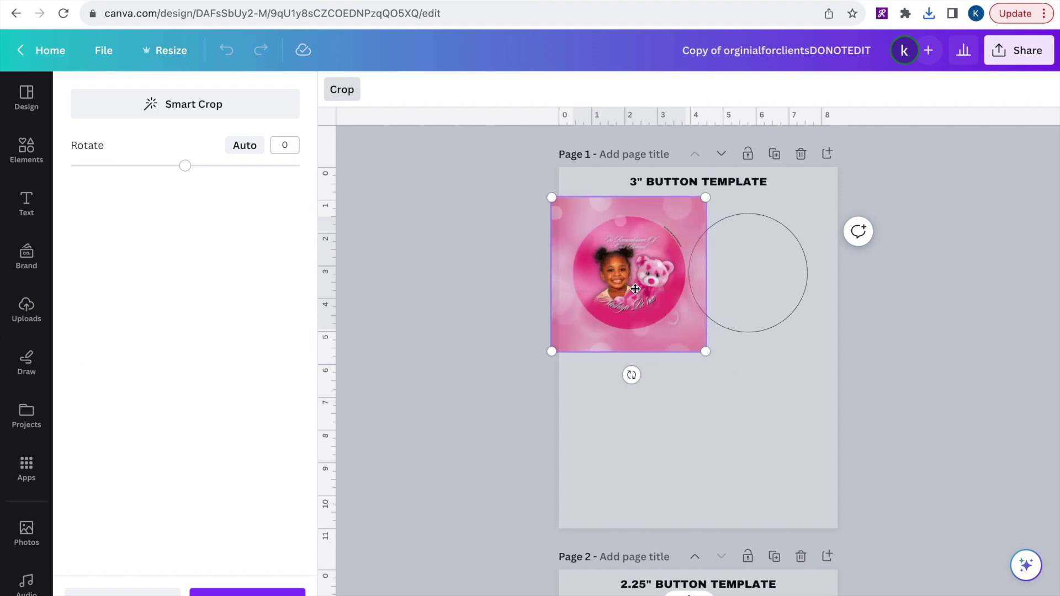
pyautogui.click(875, 395)
pyautogui.click(875, 395)
# Move the outline ring back over the photo circle so it is centred
pyautogui.scroll(5, 704, 373)
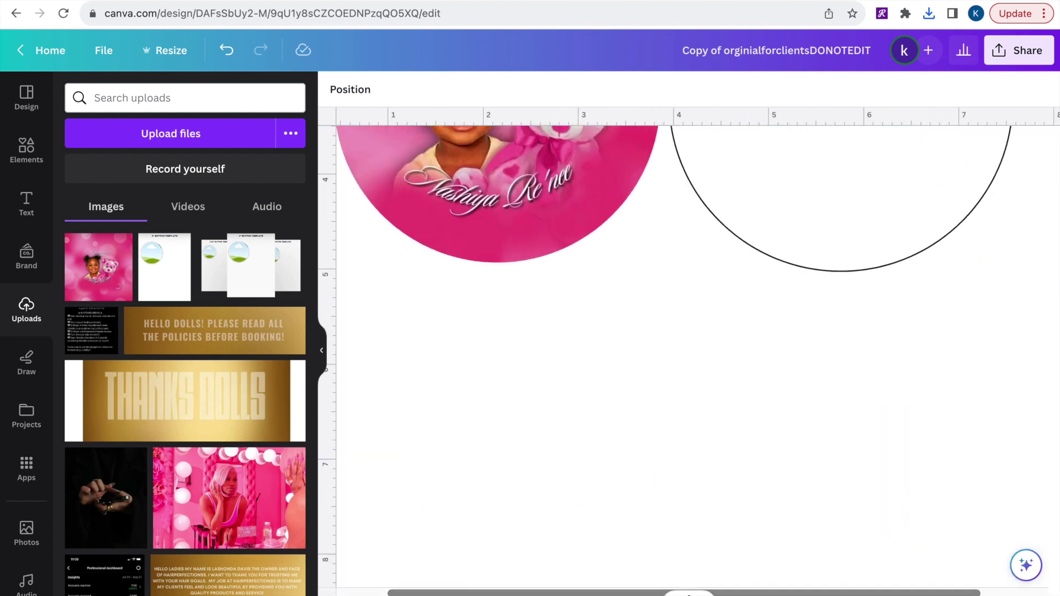
pyautogui.scroll(-2, 726, 409)
pyautogui.scroll(3, 726, 409)
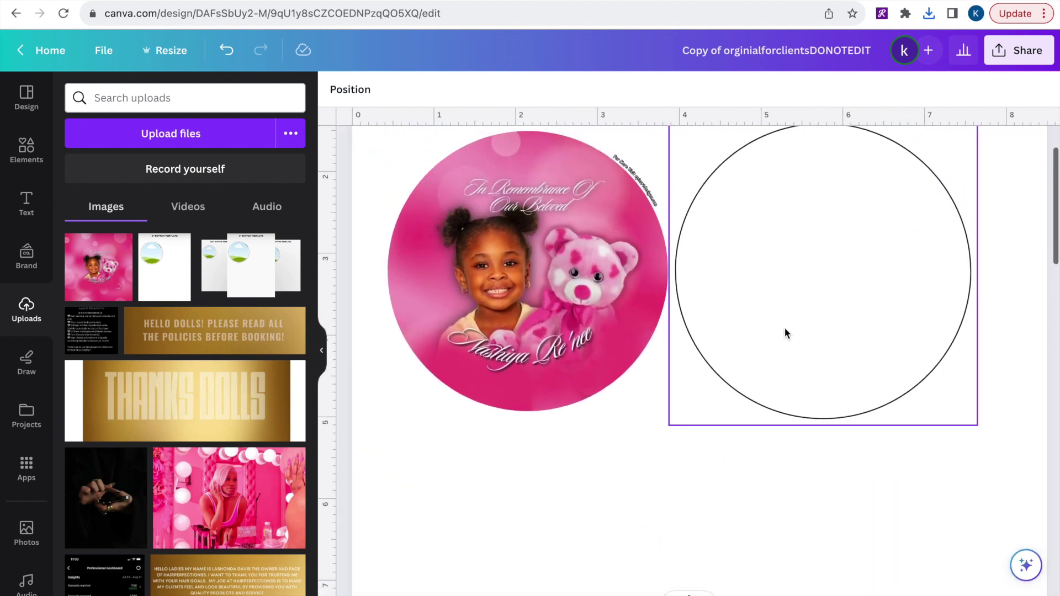
pyautogui.click(786, 332)
pyautogui.moveTo(786, 331); pyautogui.dragTo(490, 327)
pyautogui.click(796, 304)
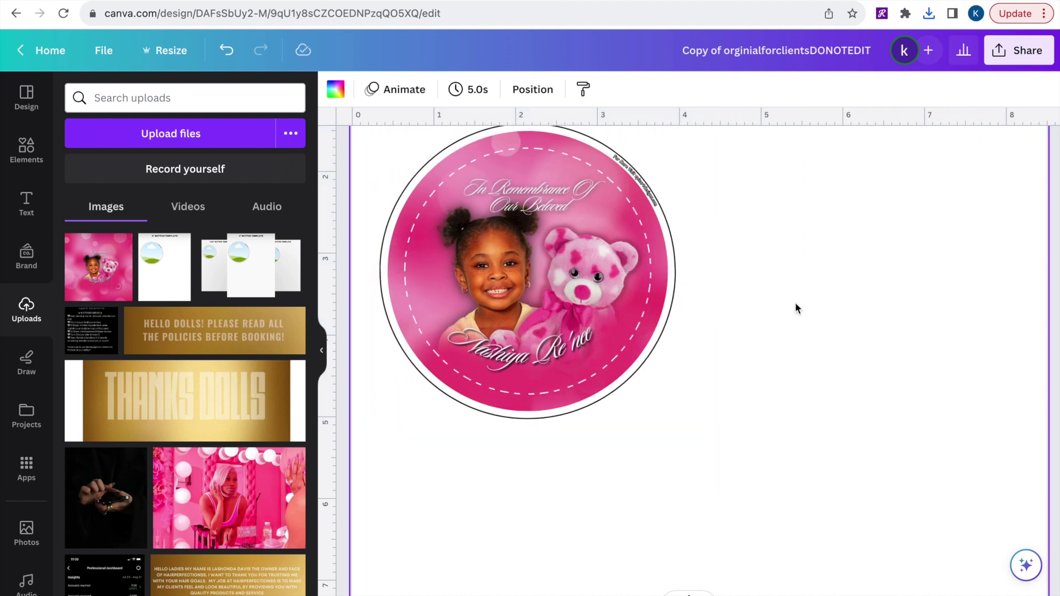
pyautogui.scroll(2, 795, 303)
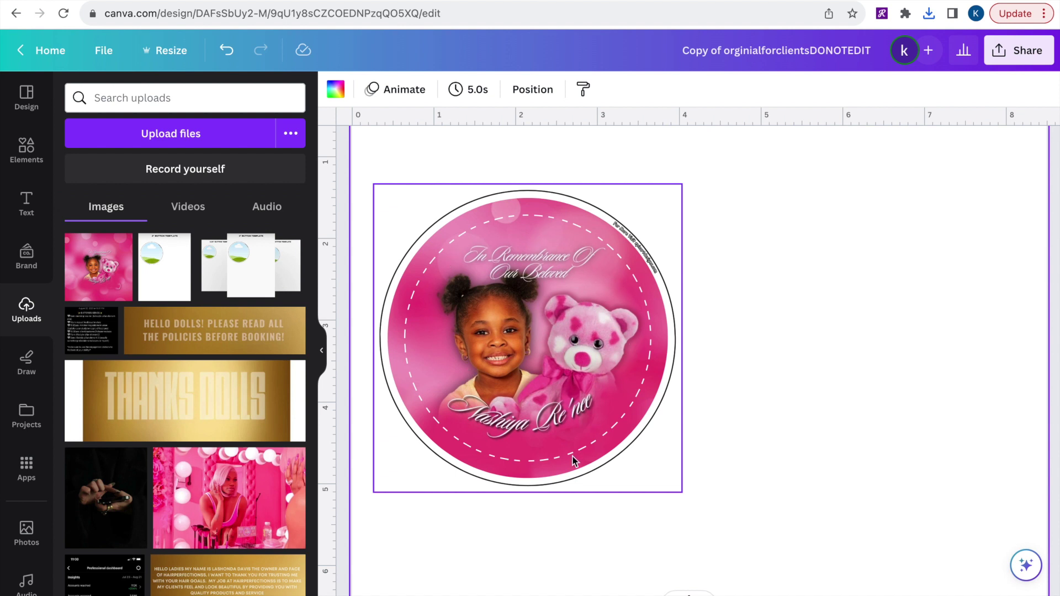
pyautogui.scroll(-5, 783, 547)
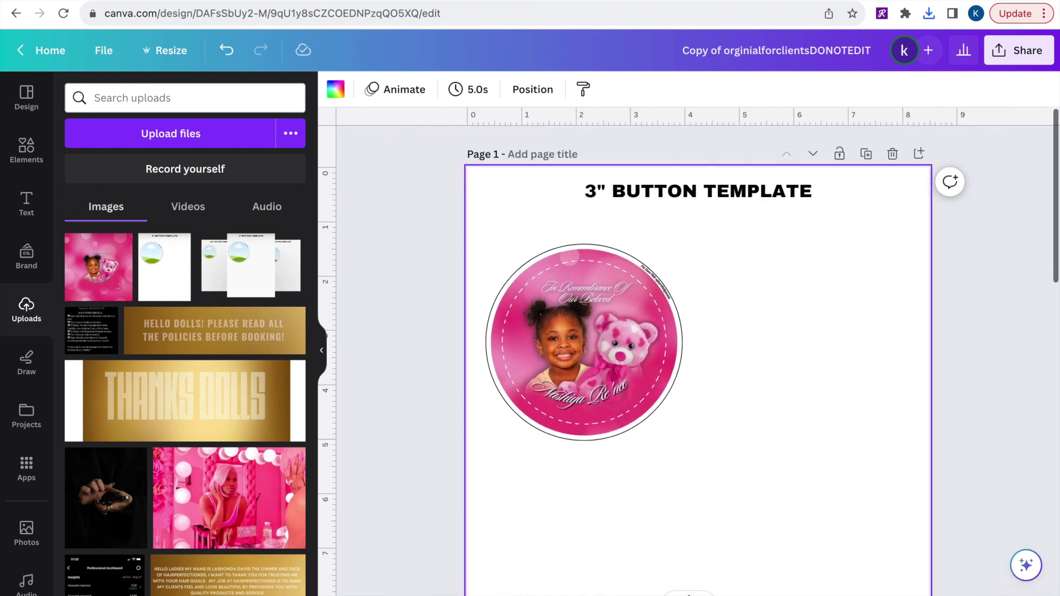
# Delete the outer outline ring, then select and group the photo circle's elements
pyautogui.scroll(-2, 694, 328)
pyautogui.scroll(3, 694, 329)
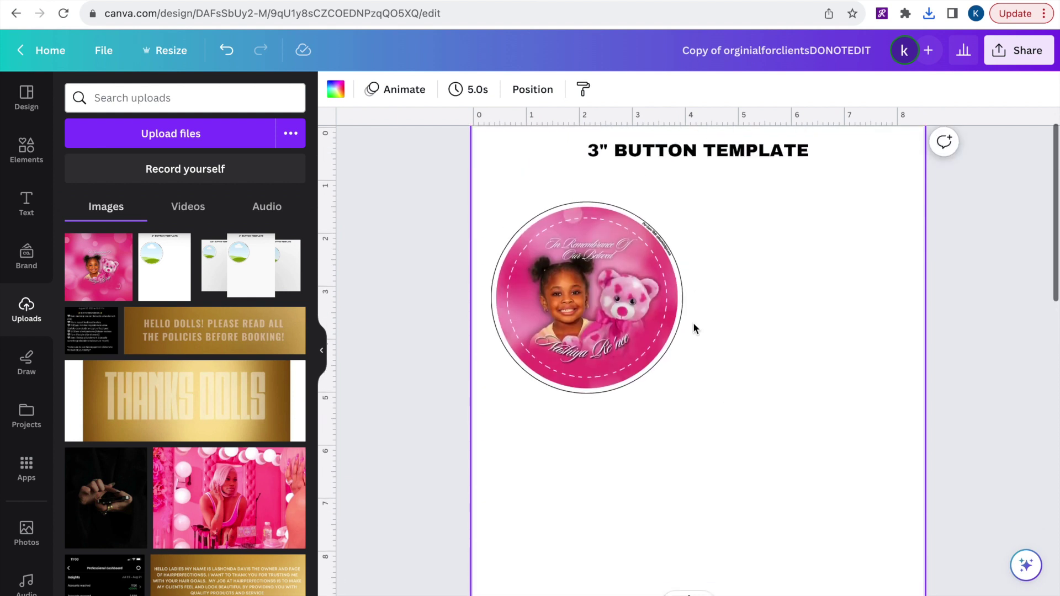
pyautogui.scroll(-1, 695, 328)
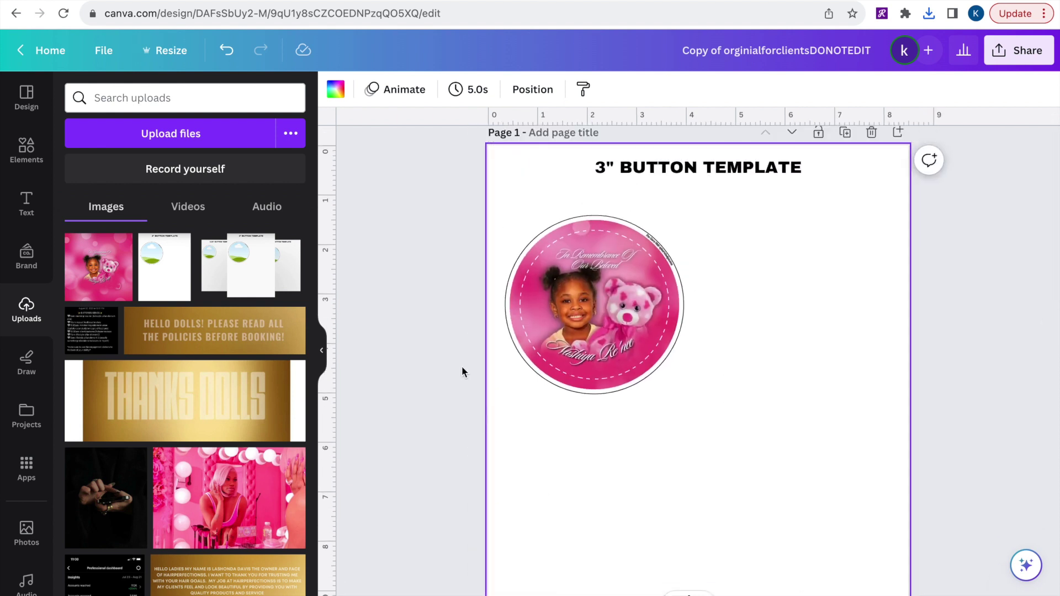
pyautogui.moveTo(600, 285)
pyautogui.mouseDown()
pyautogui.moveTo(590, 288)
pyautogui.moveTo(620, 286)
pyautogui.moveTo(594, 279)
pyautogui.mouseUp()
pyautogui.click(587, 171)
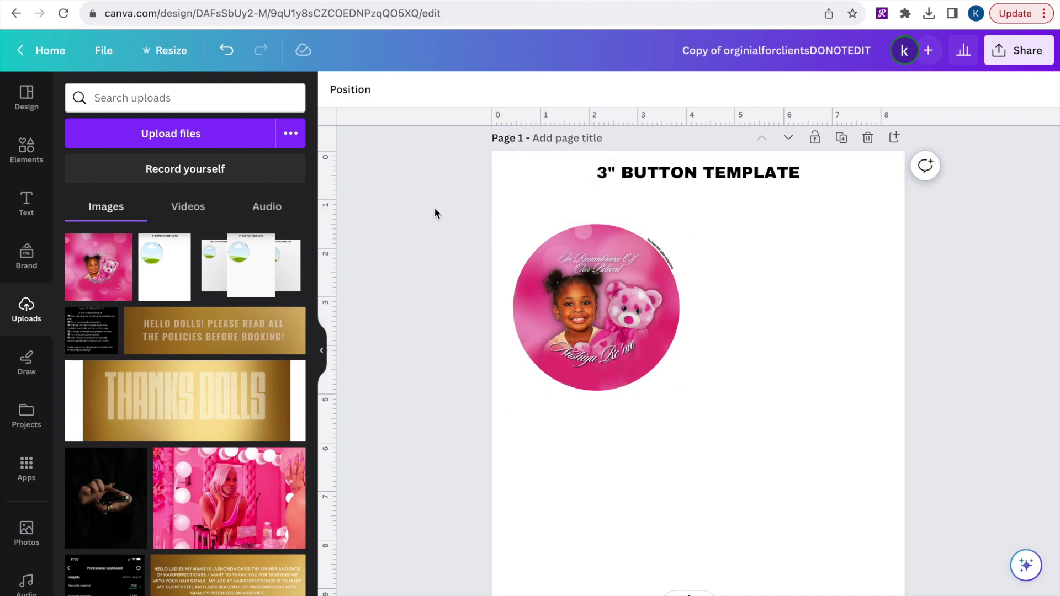
pyautogui.moveTo(435, 209); pyautogui.dragTo(707, 392)
pyautogui.click(558, 189)
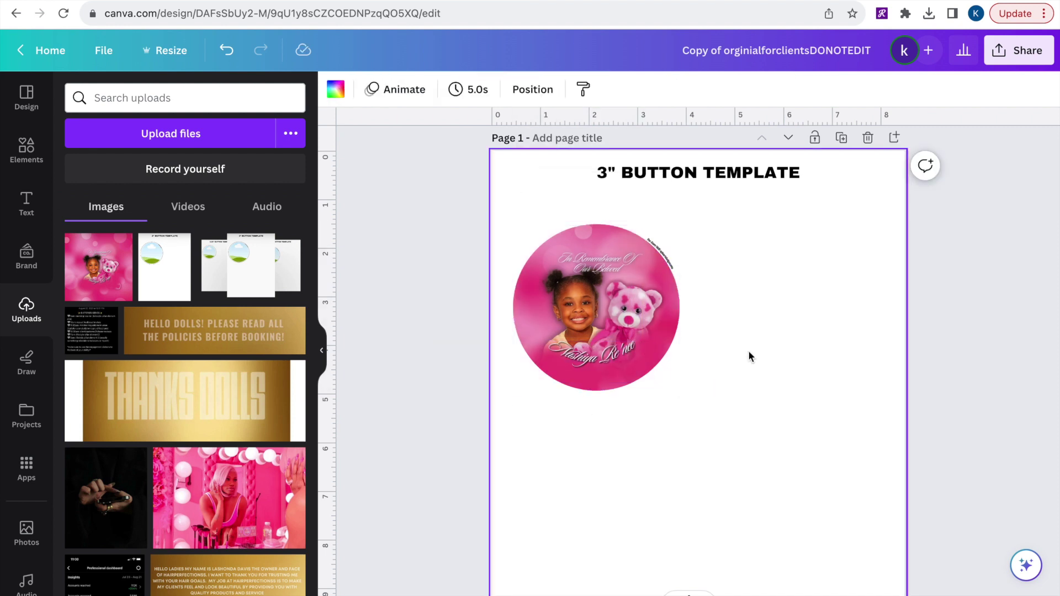
# Duplicate the pink memorial circle three times and arrange the copies in a two-by-two grid
pyautogui.press('Tab')
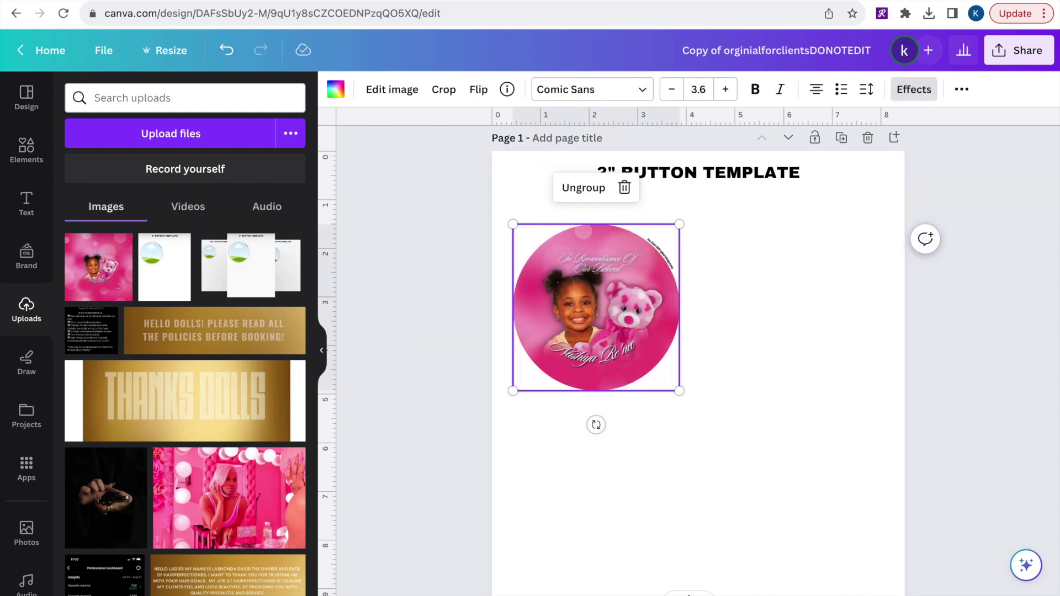
pyautogui.scroll(-3, 724, 320)
pyautogui.scroll(4, 724, 319)
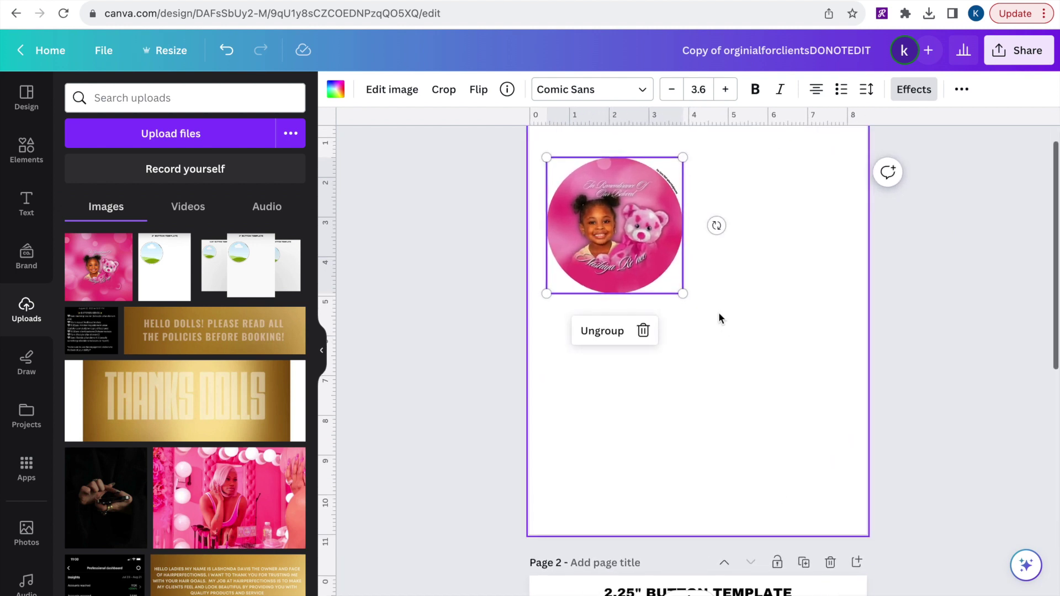
pyautogui.scroll(2, 680, 297)
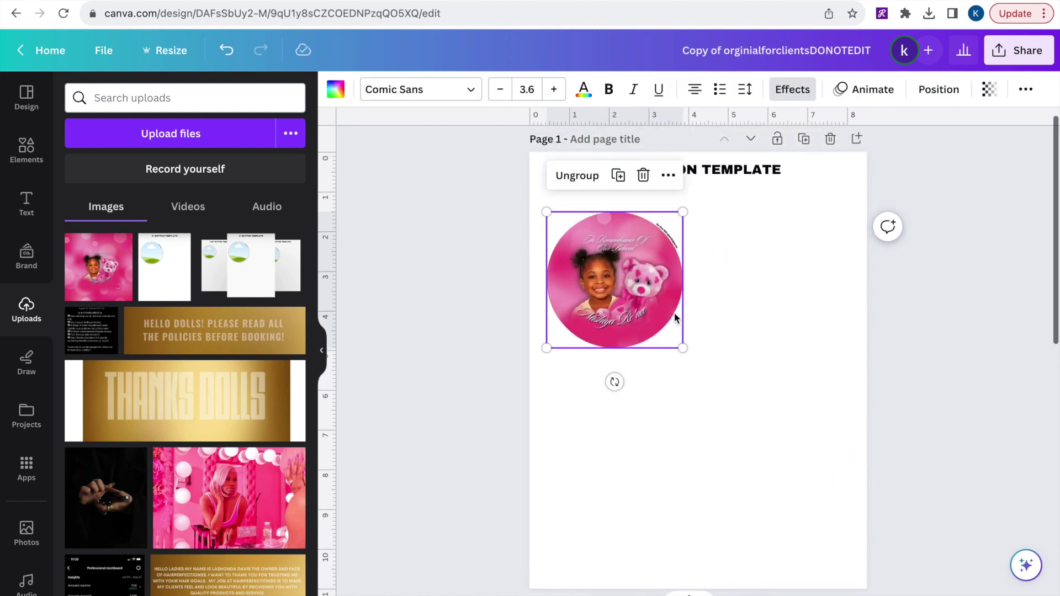
pyautogui.click(620, 177)
pyautogui.moveTo(613, 239); pyautogui.dragTo(778, 240)
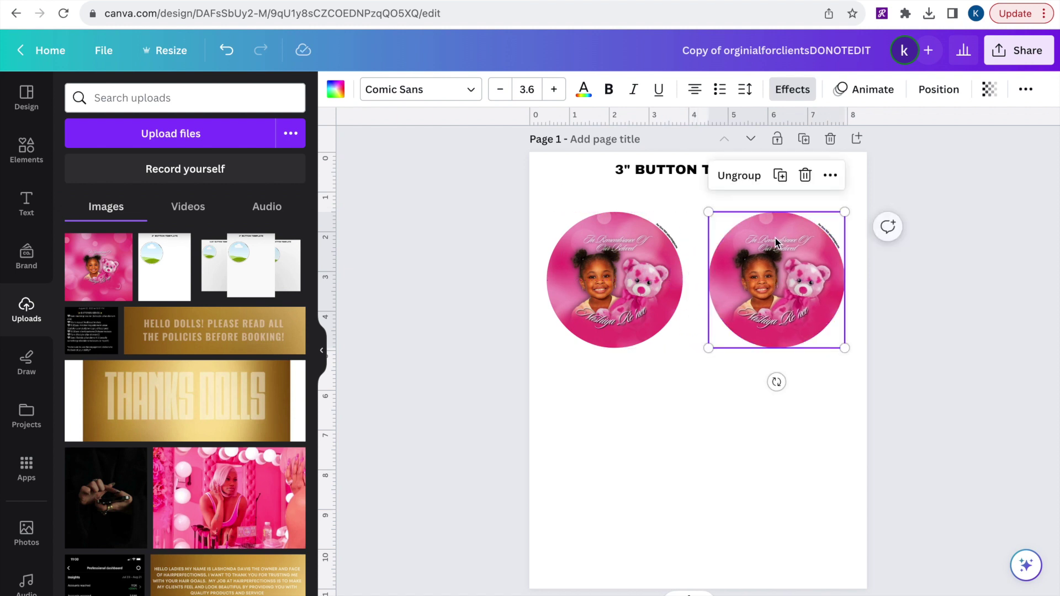
pyautogui.click(779, 175)
pyautogui.moveTo(799, 281); pyautogui.dragTo(797, 431)
pyautogui.click(781, 331)
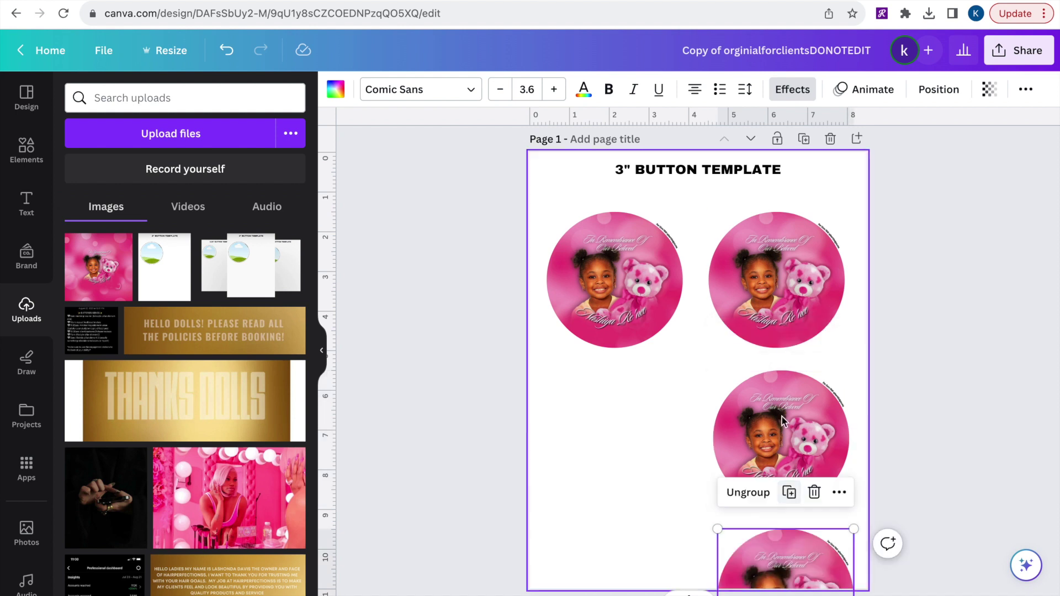
pyautogui.moveTo(788, 573); pyautogui.dragTo(615, 492)
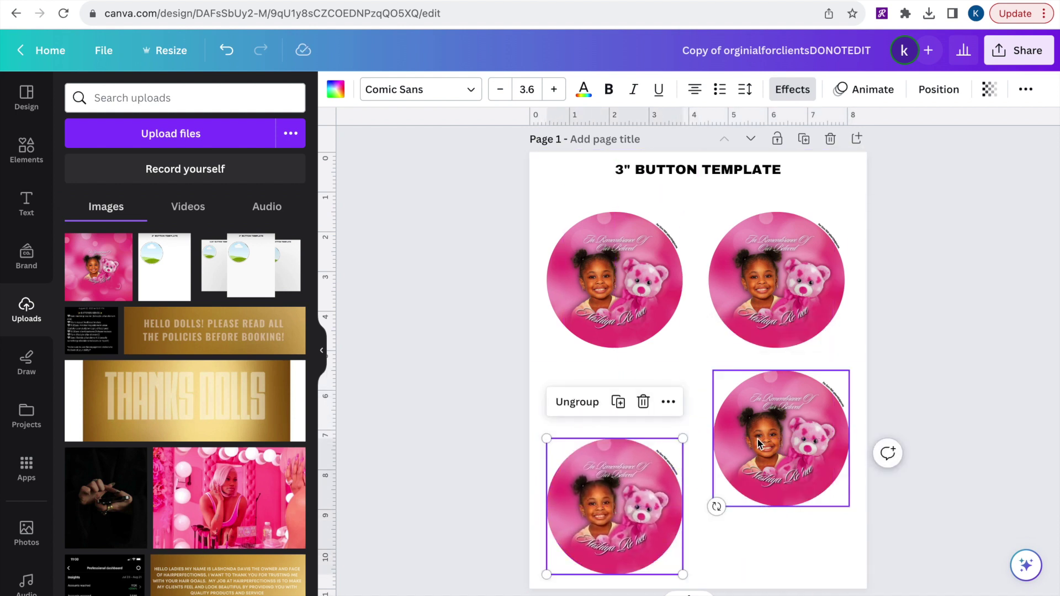
# Align the two lower circles on one row and review the finished four-button layout
pyautogui.moveTo(762, 442); pyautogui.dragTo(760, 507)
pyautogui.doubleClick(760, 506)
pyautogui.click(939, 371)
pyautogui.click(939, 372)
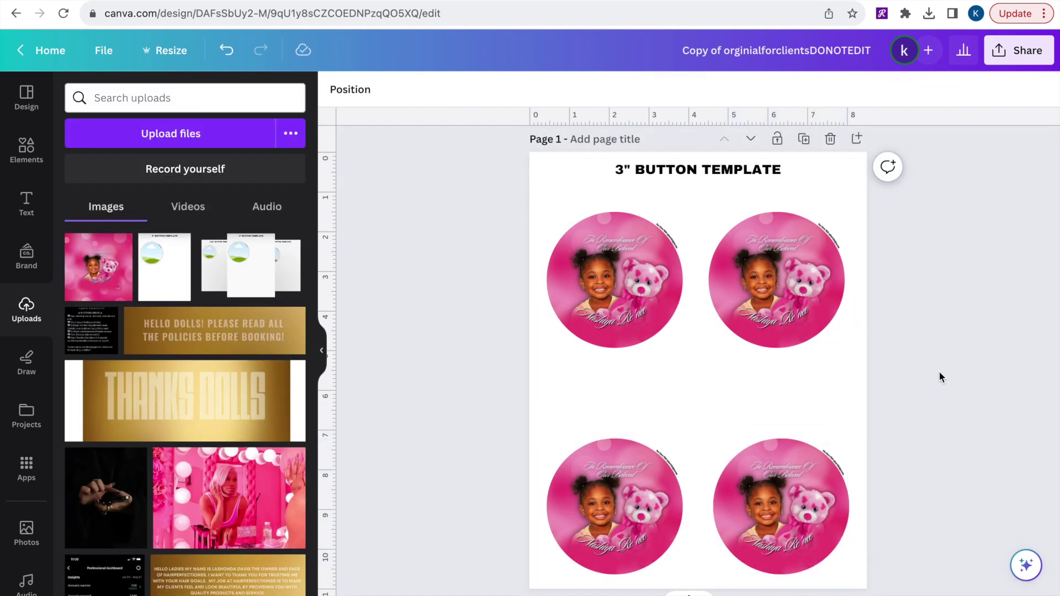
pyautogui.scroll(-1, 939, 372)
pyautogui.scroll(1, 940, 372)
pyautogui.scroll(-2, 658, 252)
pyautogui.scroll(1, 658, 252)
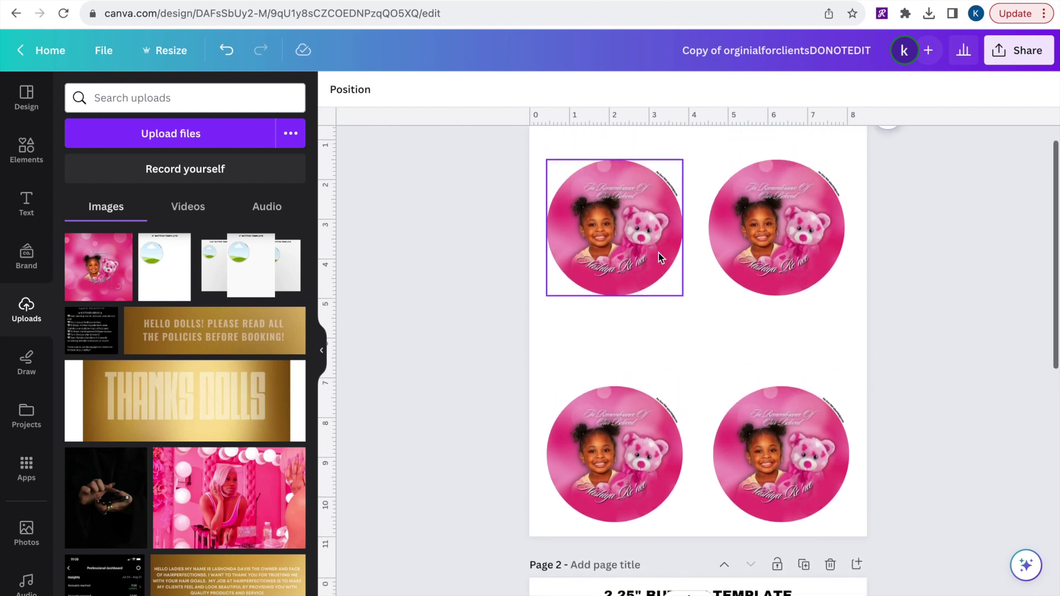
pyautogui.scroll(1, 658, 257)
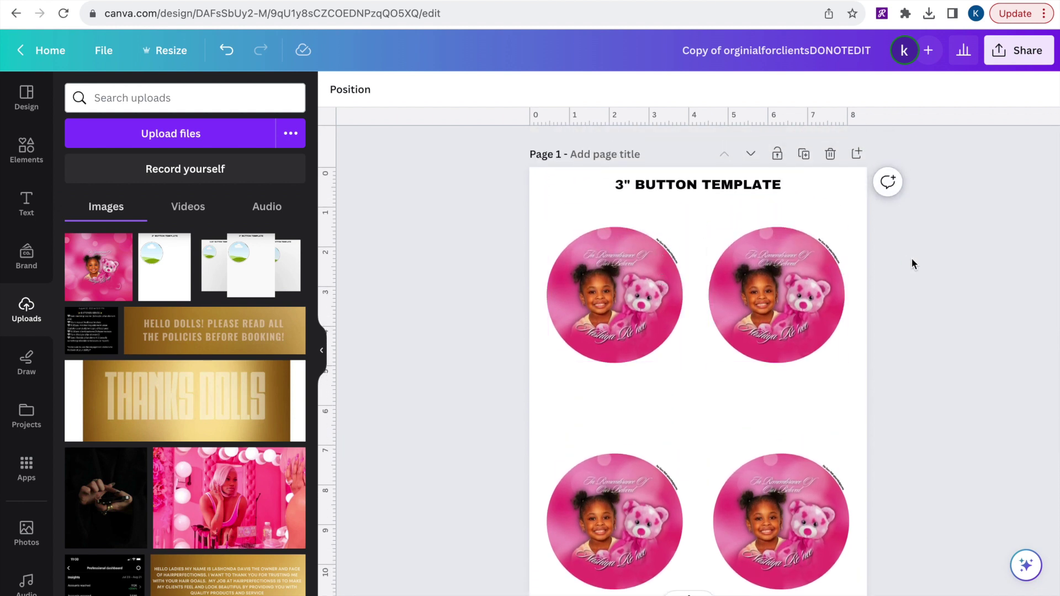
pyautogui.scroll(-1, 912, 264)
pyautogui.click(712, 144)
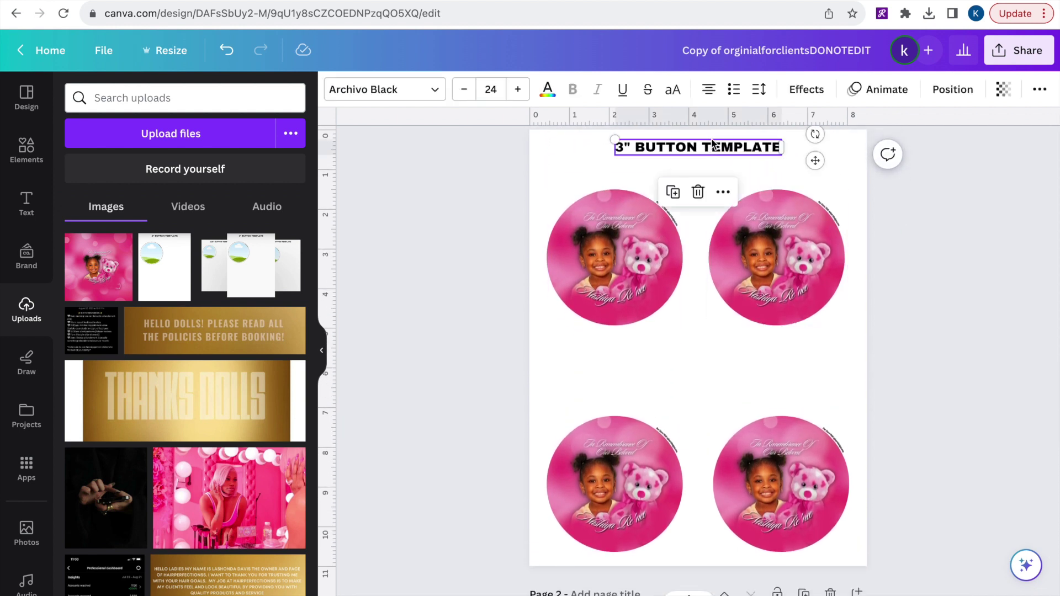
pyautogui.click(942, 234)
pyautogui.scroll(-1, 773, 194)
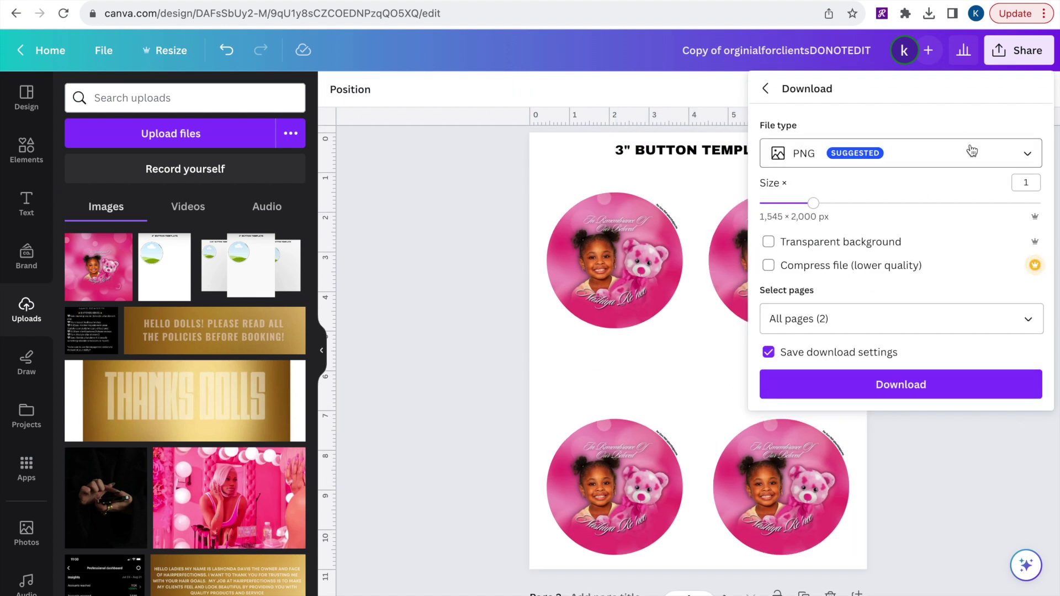
# Download only page 1 of the design as a PDF Standard file
pyautogui.click(971, 152)
pyautogui.click(949, 302)
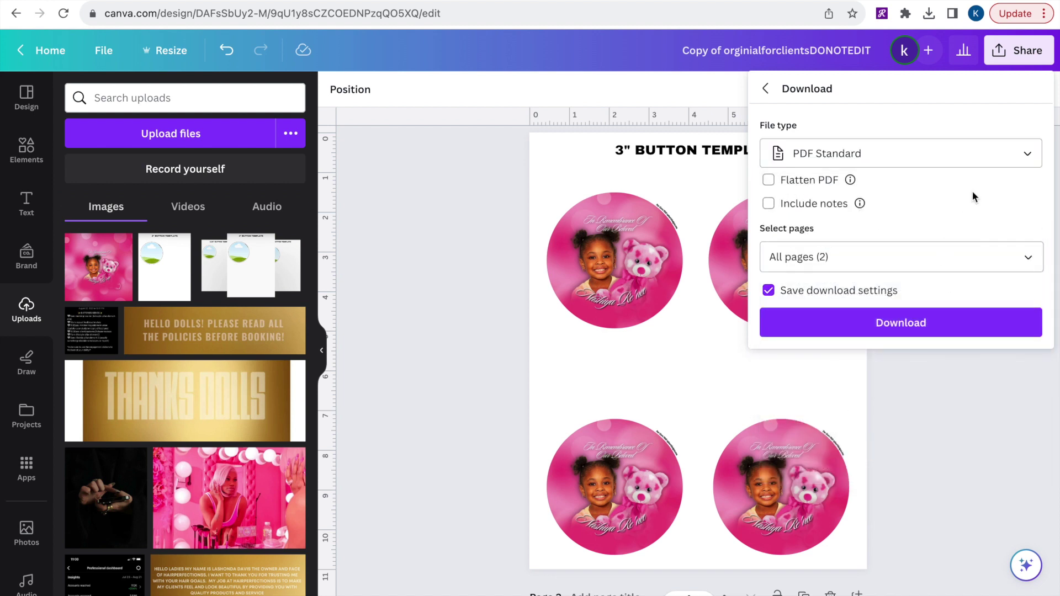
pyautogui.click(1030, 263)
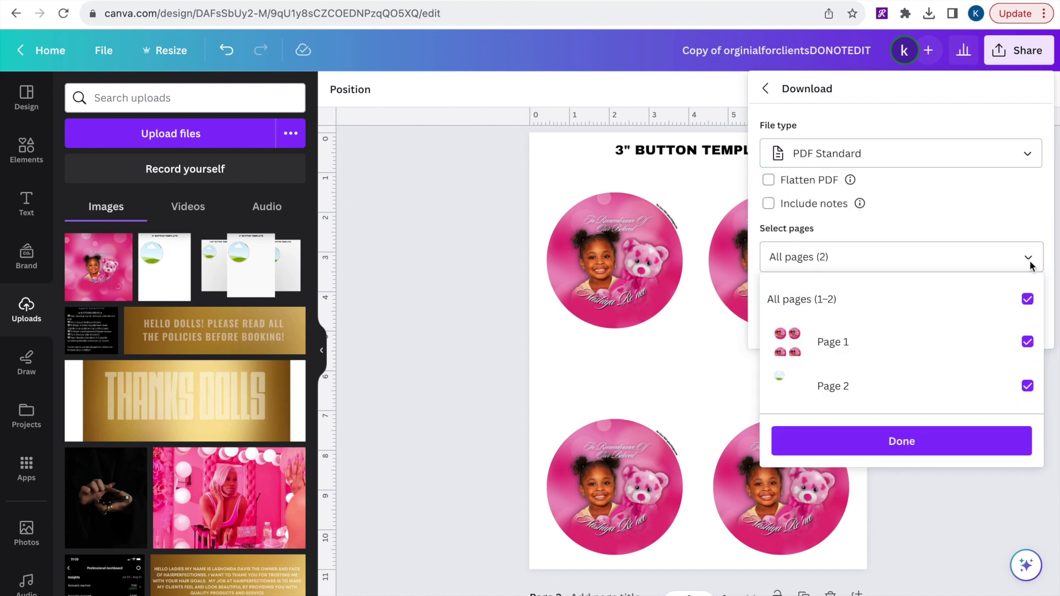
pyautogui.click(883, 307)
pyautogui.click(946, 433)
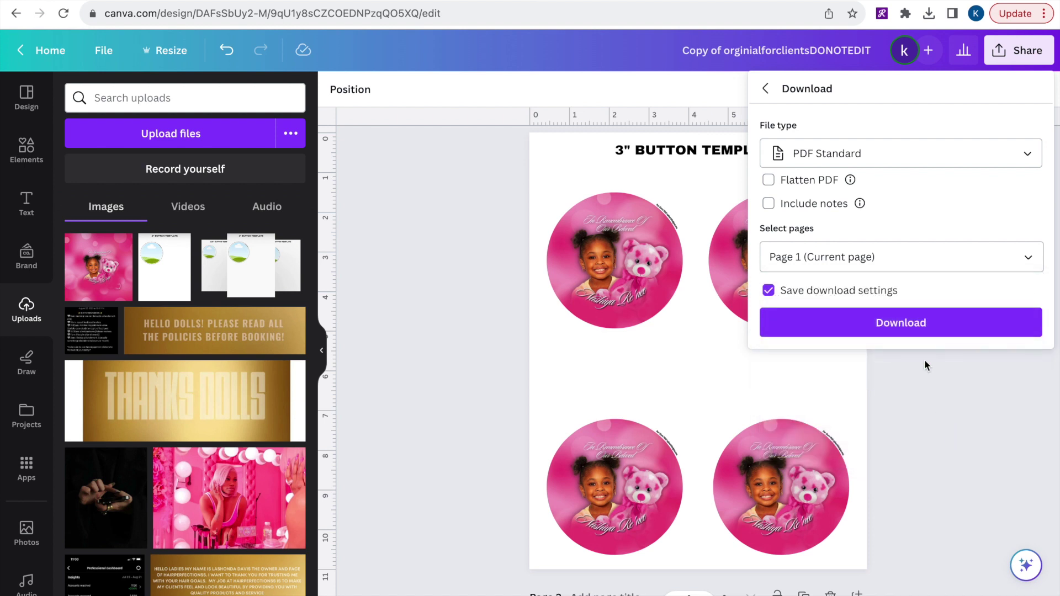
pyautogui.click(921, 330)
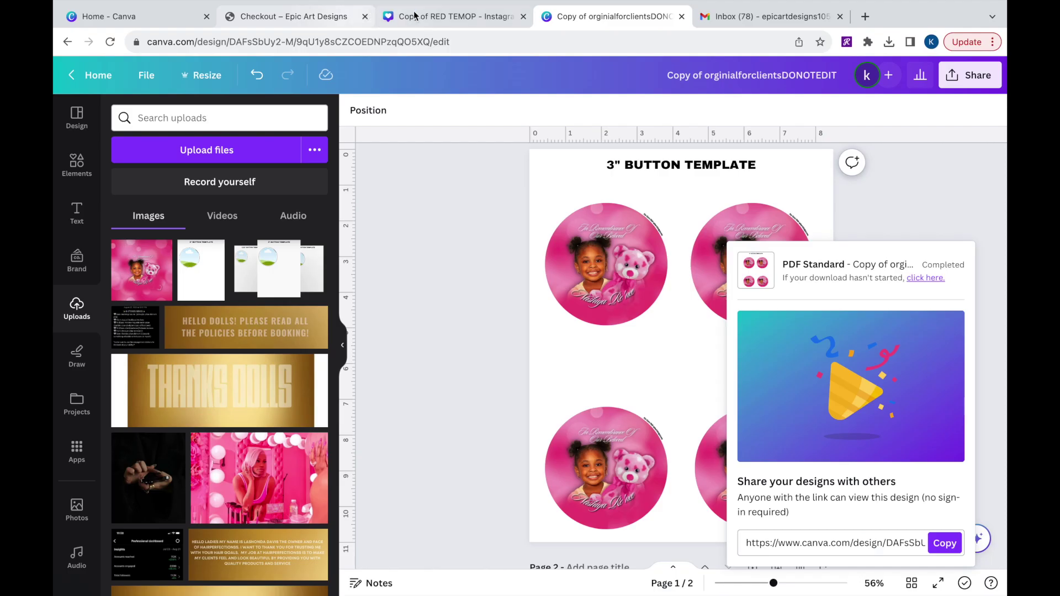
pyautogui.click(298, 16)
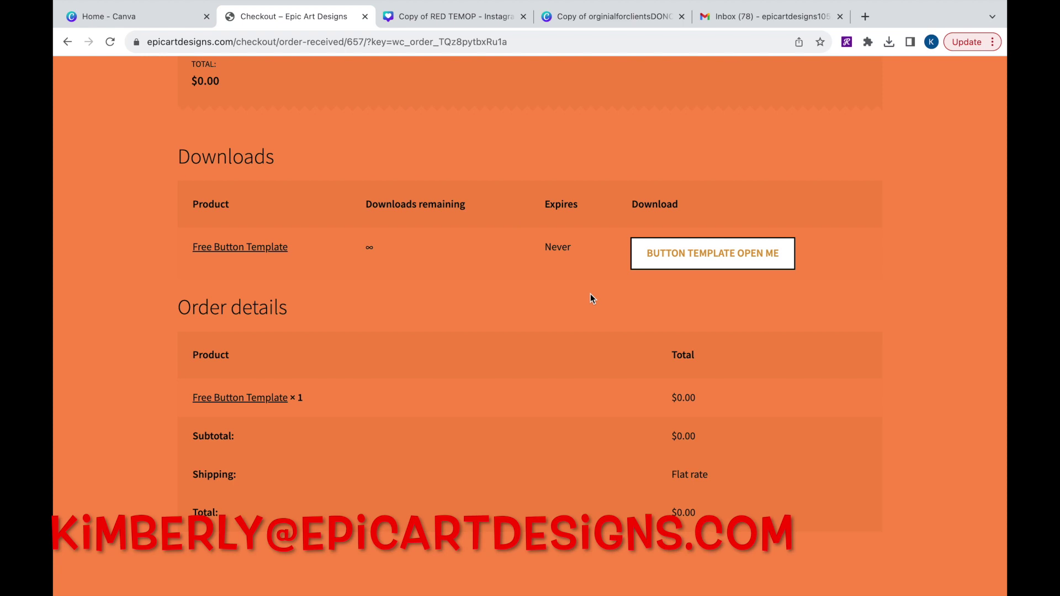
pyautogui.scroll(3, 591, 294)
pyautogui.scroll(2, 591, 298)
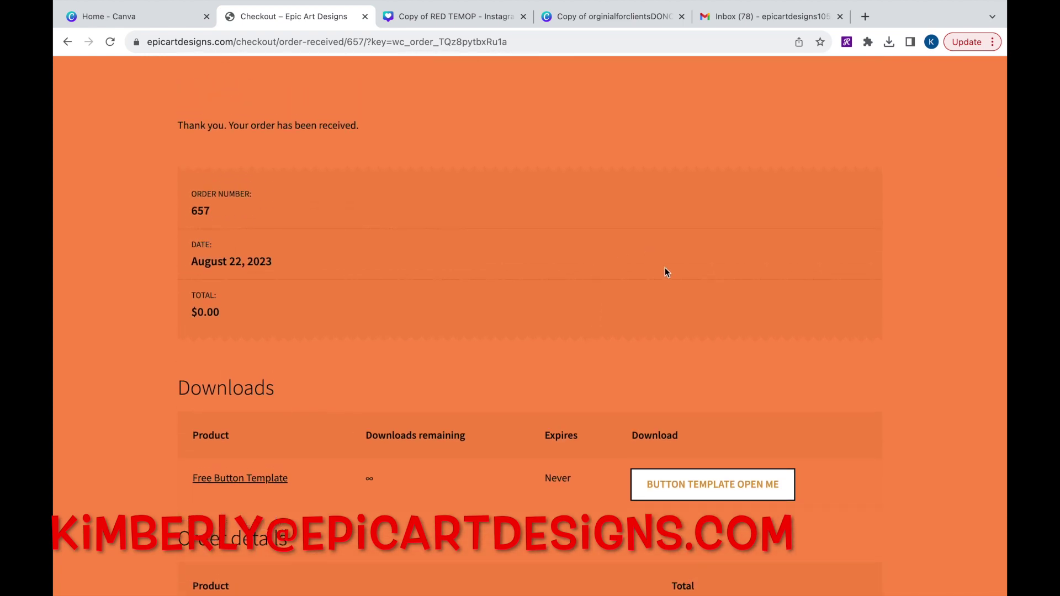
pyautogui.scroll(-3, 665, 270)
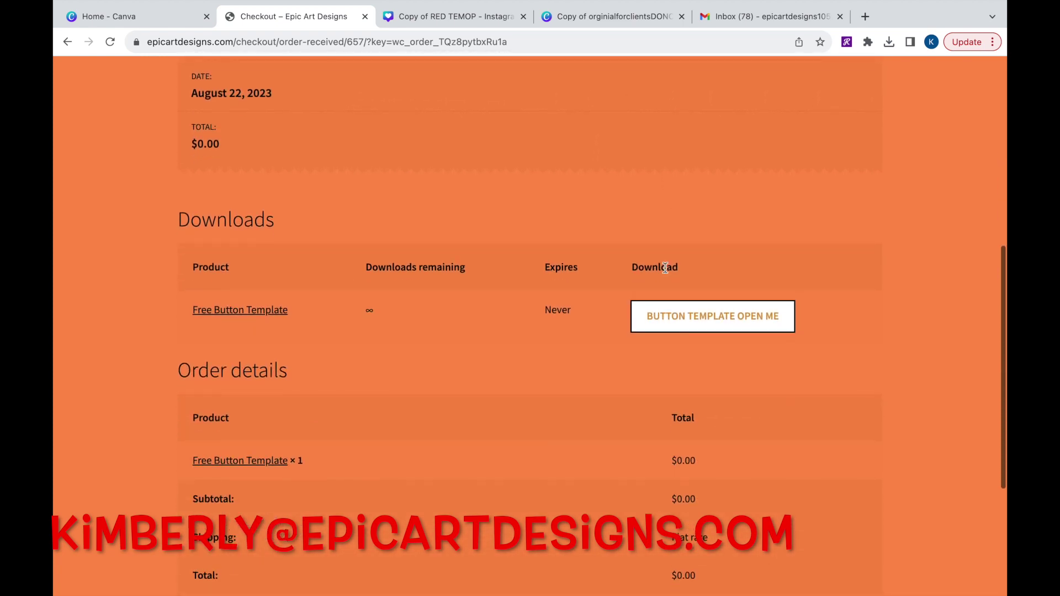
pyautogui.click(625, 21)
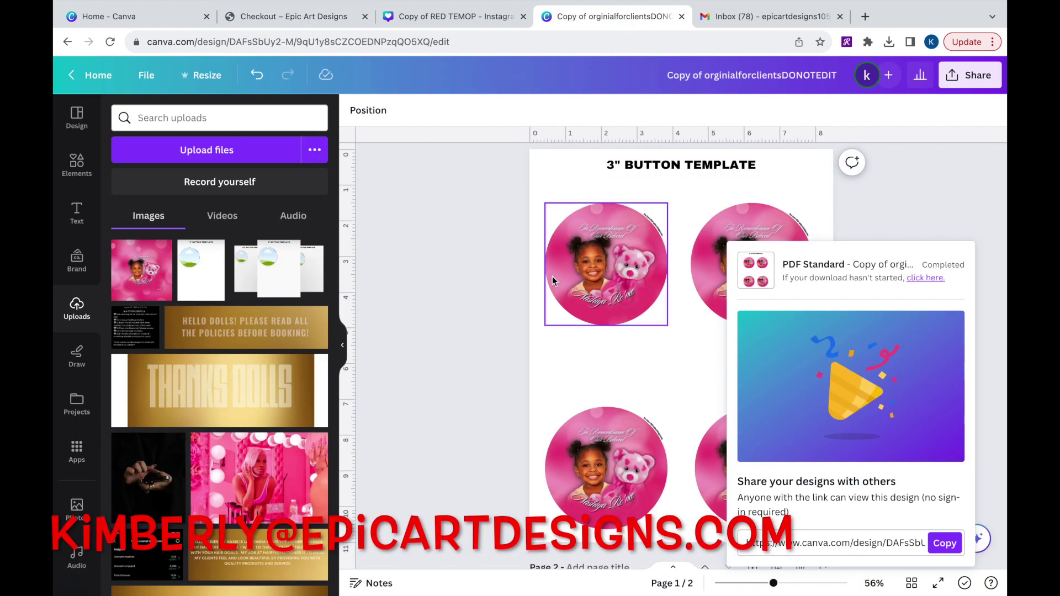
# Close the download confirmation panel and review the four-button page
pyautogui.scroll(1, 504, 316)
pyautogui.scroll(-2, 504, 315)
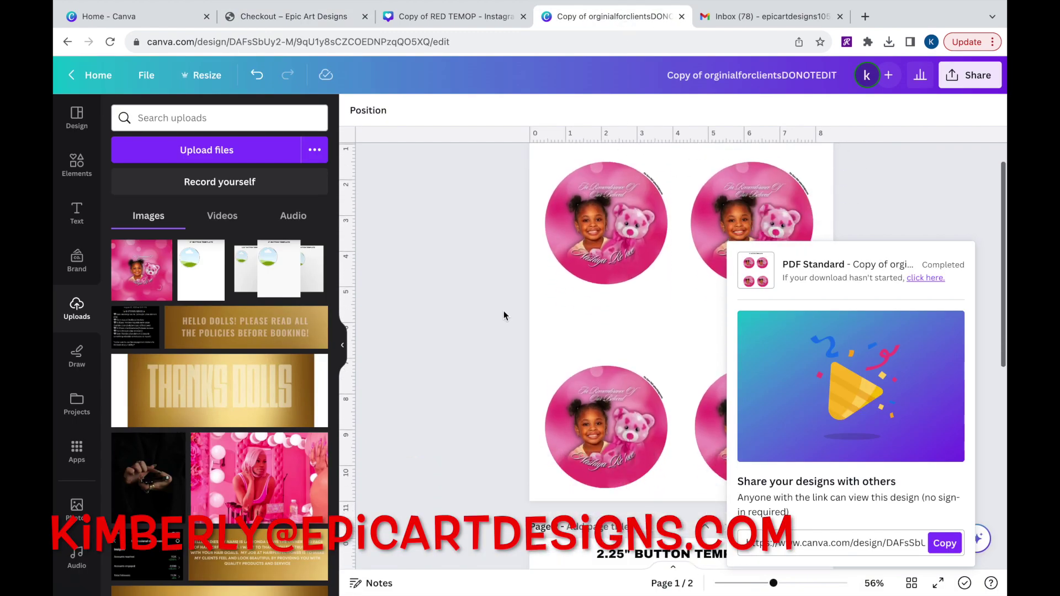
pyautogui.click(504, 315)
pyautogui.scroll(2, 843, 239)
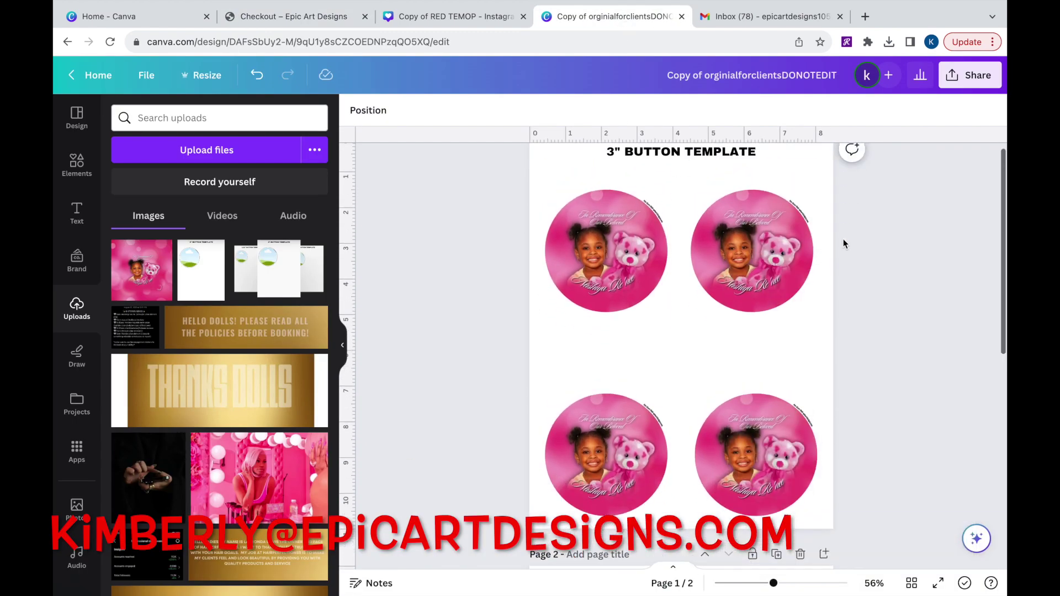
pyautogui.scroll(-1, 849, 233)
pyautogui.scroll(2, 849, 233)
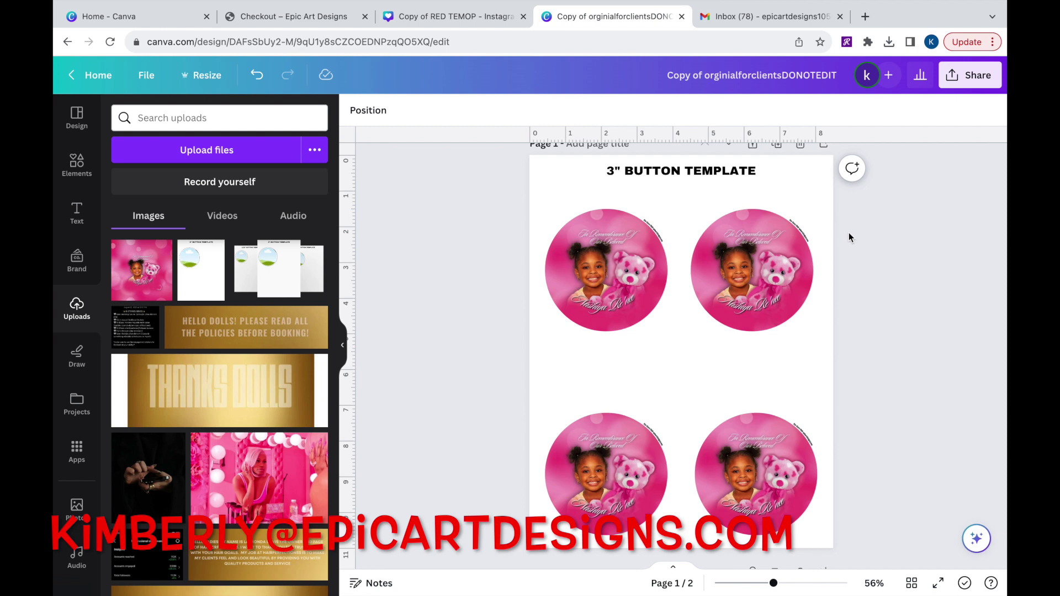
pyautogui.scroll(1, 849, 233)
pyautogui.scroll(-2, 849, 233)
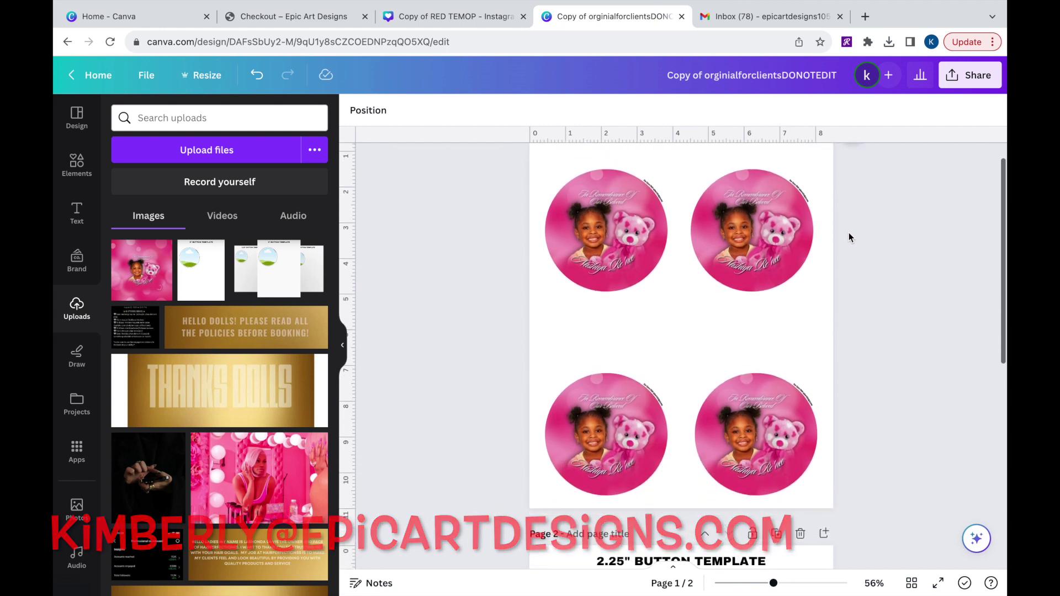